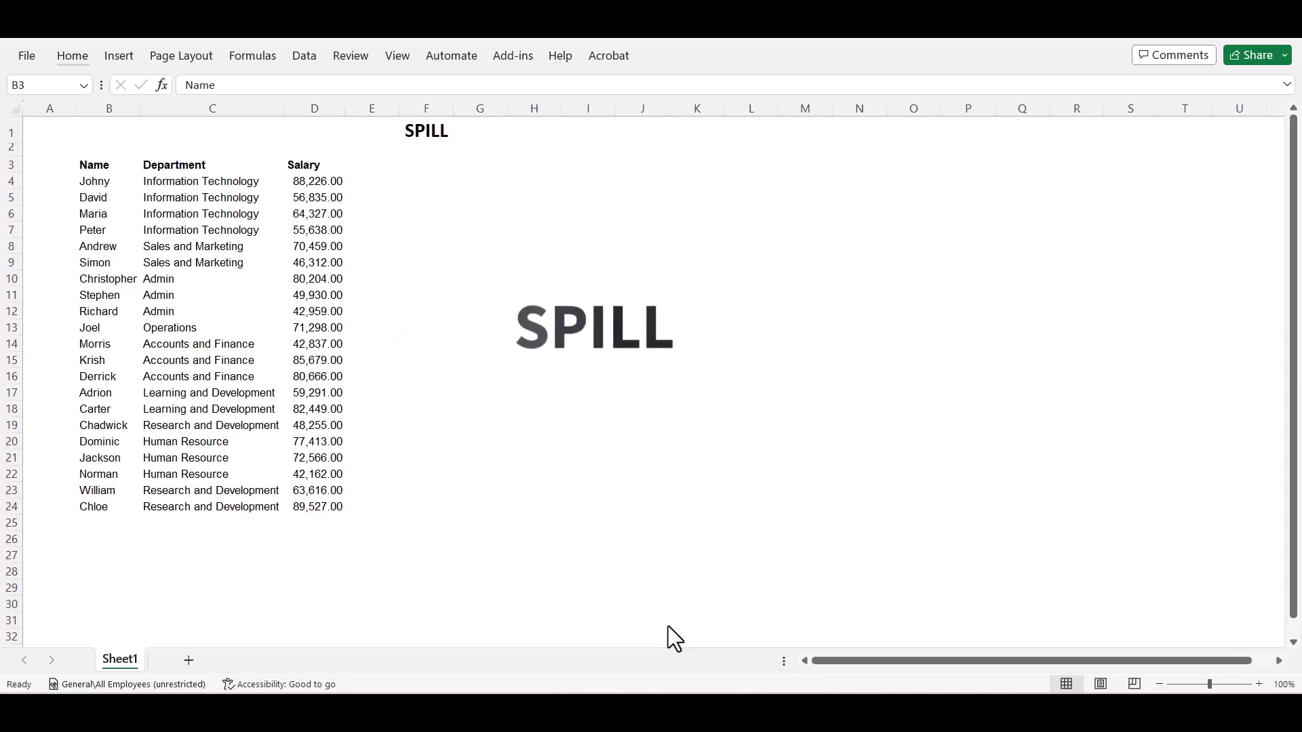
Enter a formula in H3 that spills the whole employee range, =B3:D24.
{"action": "left_click", "coordinate": [563, 169]}
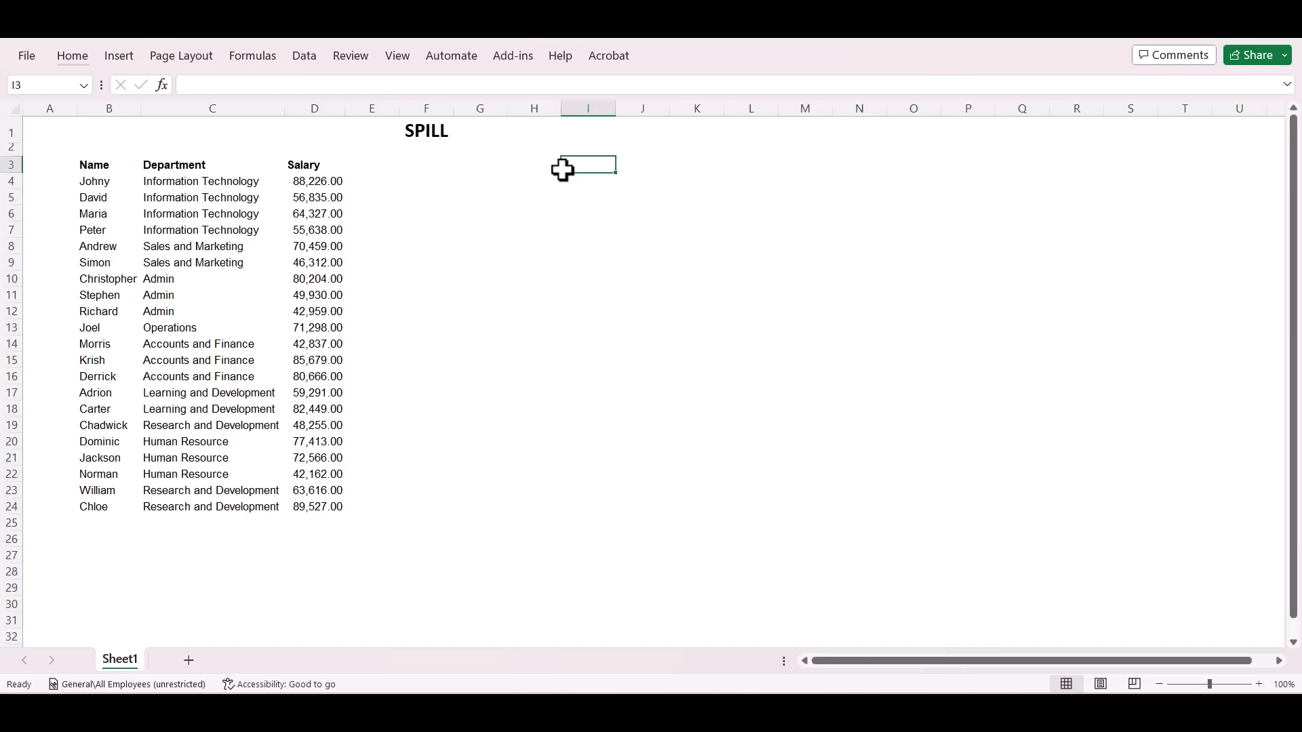
{"action": "key", "text": "Left"}
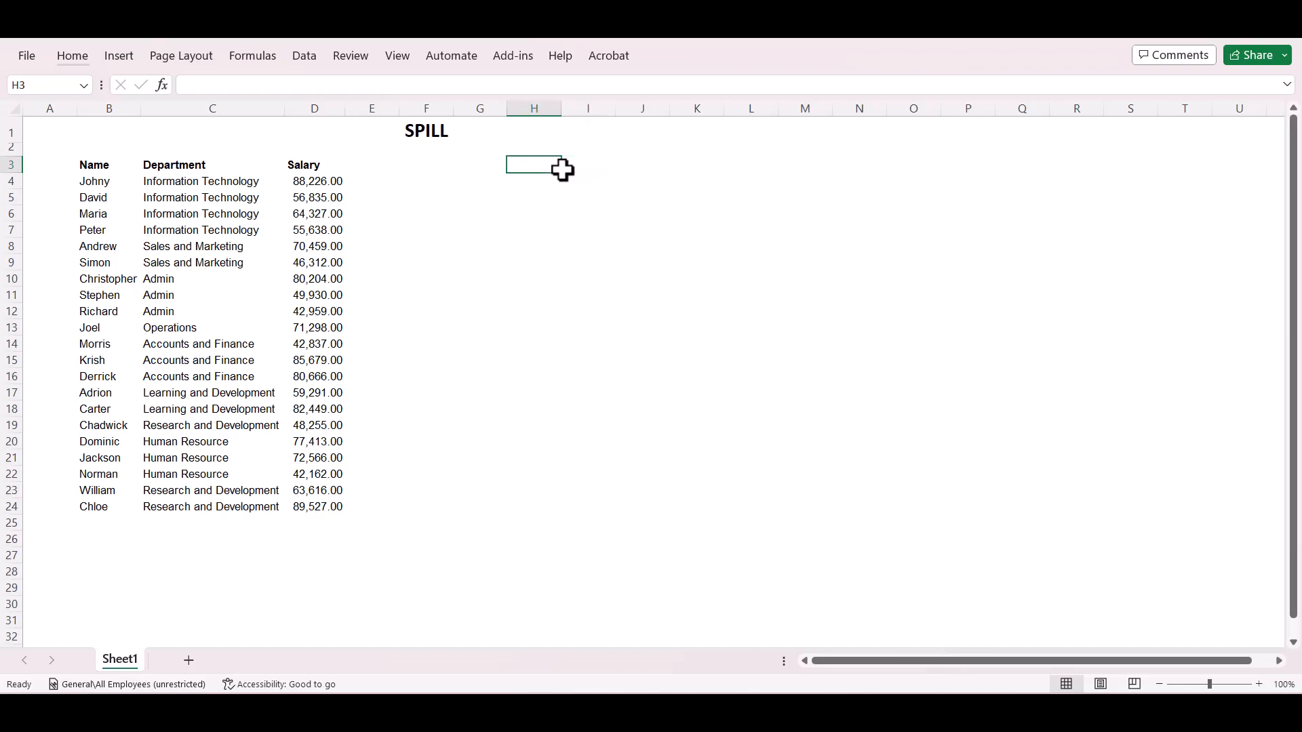
{"action": "type", "text": "="}
{"action": "key", "text": "Left"}
{"action": "key", "text": "Left"}
{"action": "key", "text": "Left"}
{"action": "key", "text": "Left"}
{"action": "key", "text": "Left"}
{"action": "key", "text": "Left"}
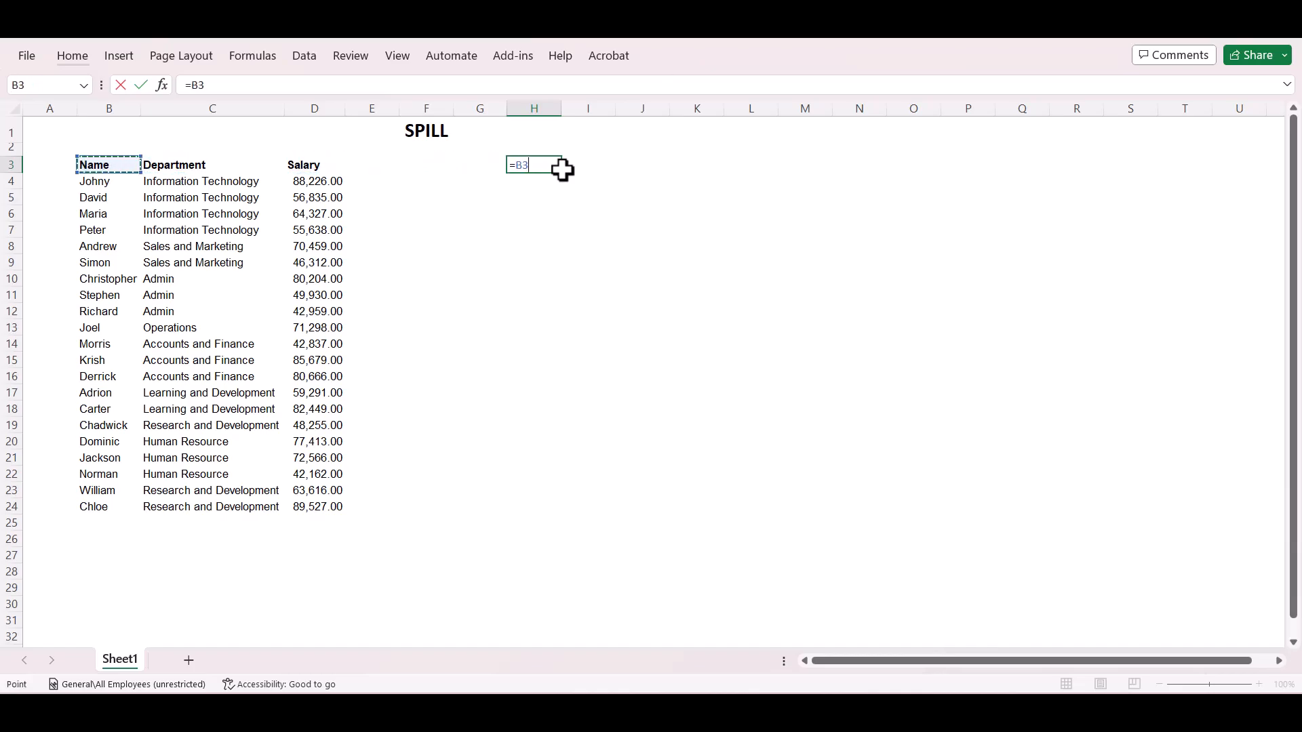
{"action": "key", "text": "ctrl+shift+Right"}
{"action": "key", "text": "ctrl+shift+Down"}
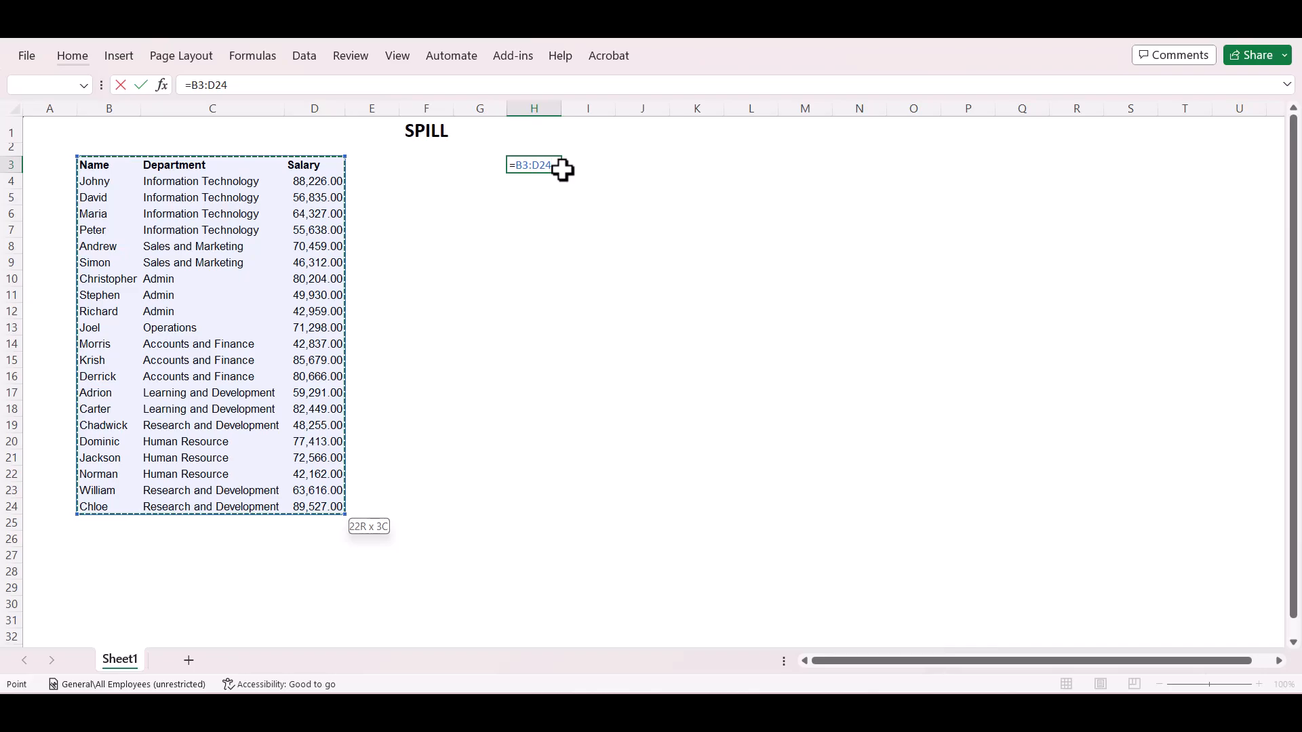
{"action": "key", "text": "Return"}
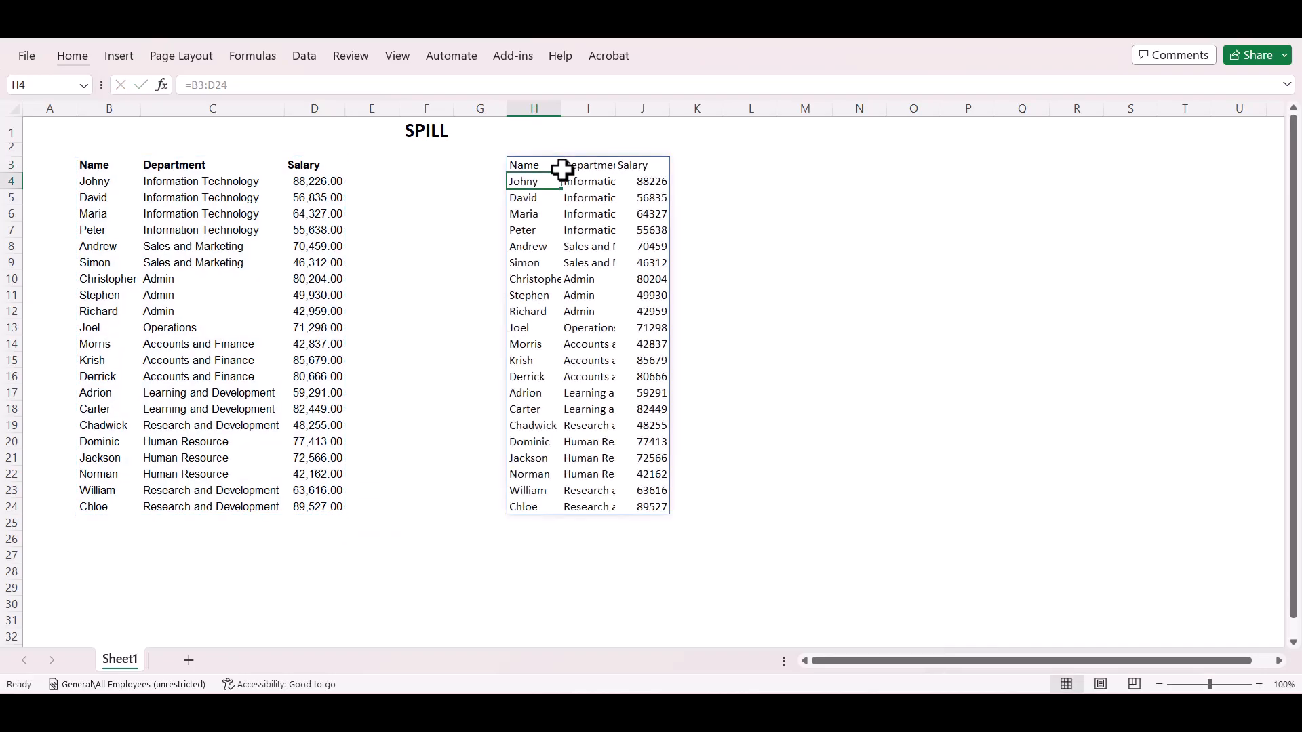
AutoFit the widths of columns H to J to the spilled data.
{"action": "key", "text": "ctrl+space"}
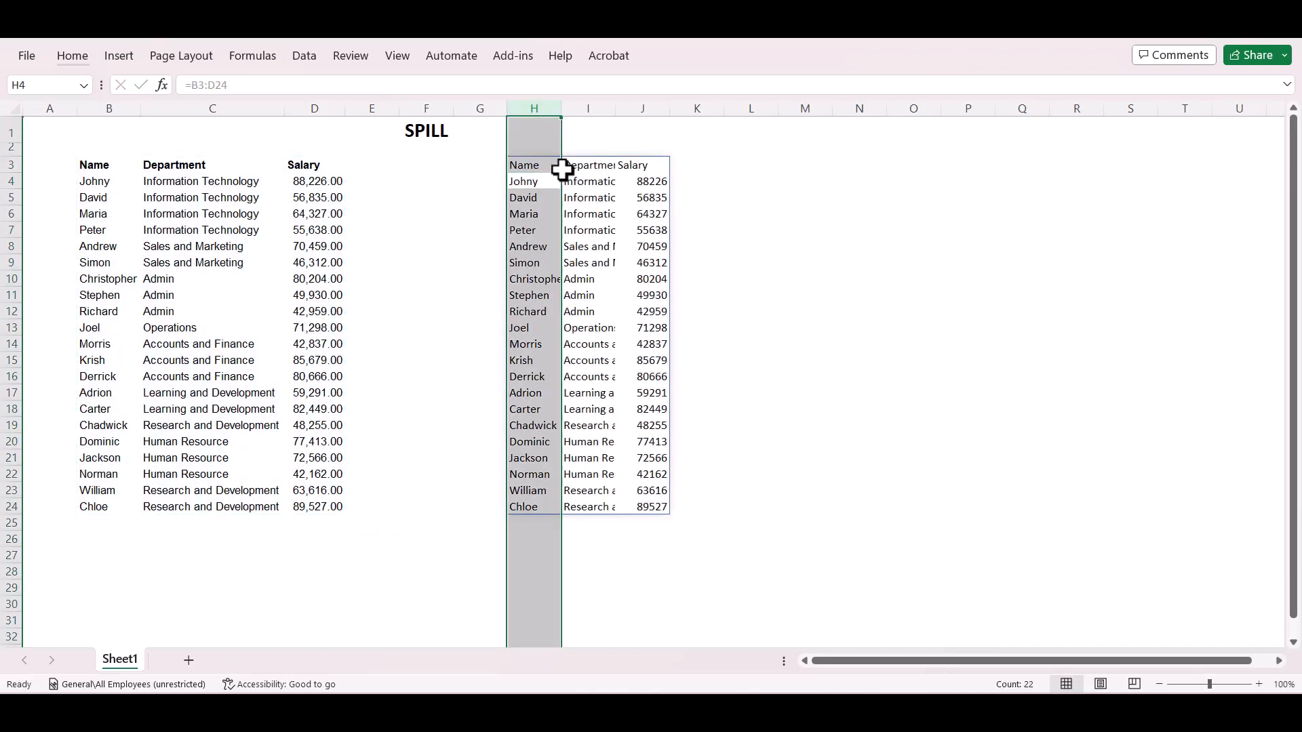
{"action": "key", "text": "shift+Right"}
{"action": "key", "text": "shift+Right"}
{"action": "key", "text": "alt+h"}
{"action": "key", "text": "o"}
{"action": "key", "text": "i"}
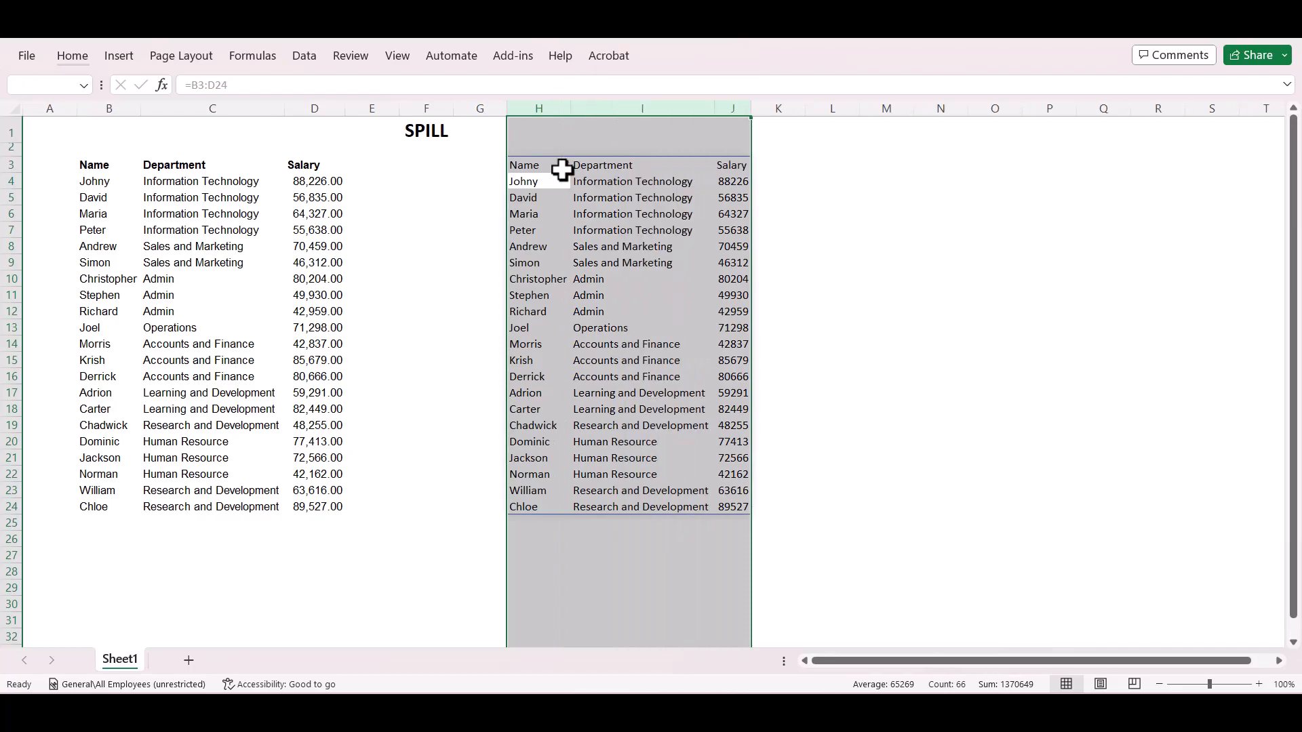
{"action": "key", "text": "Right"}
{"action": "key", "text": "Left"}
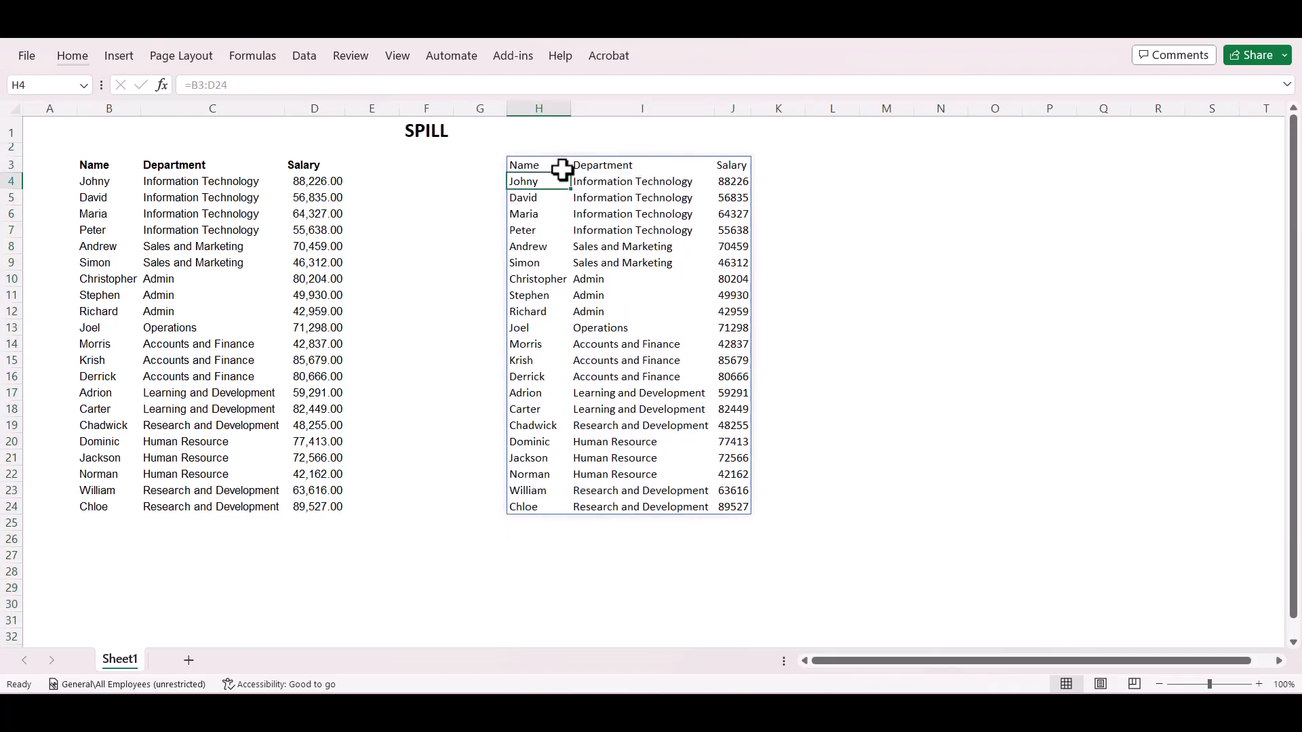
{"action": "key", "text": "Up"}
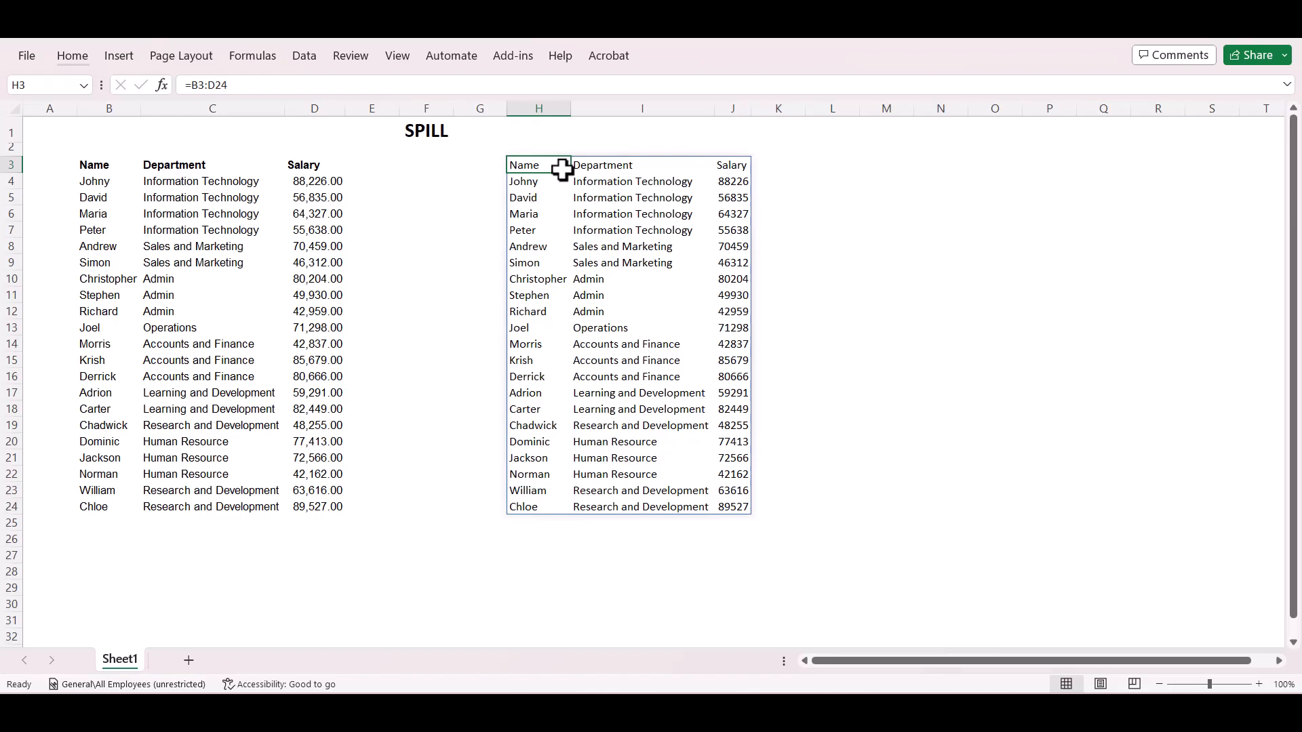
Compare the formatting of the source headers and Salary column with the spilled copy in columns H to J.
{"action": "key", "text": "Left"}
{"action": "key", "text": "Left"}
{"action": "key", "text": "Left"}
{"action": "key", "text": "Left"}
{"action": "key", "text": "Left"}
{"action": "key", "text": "Left"}
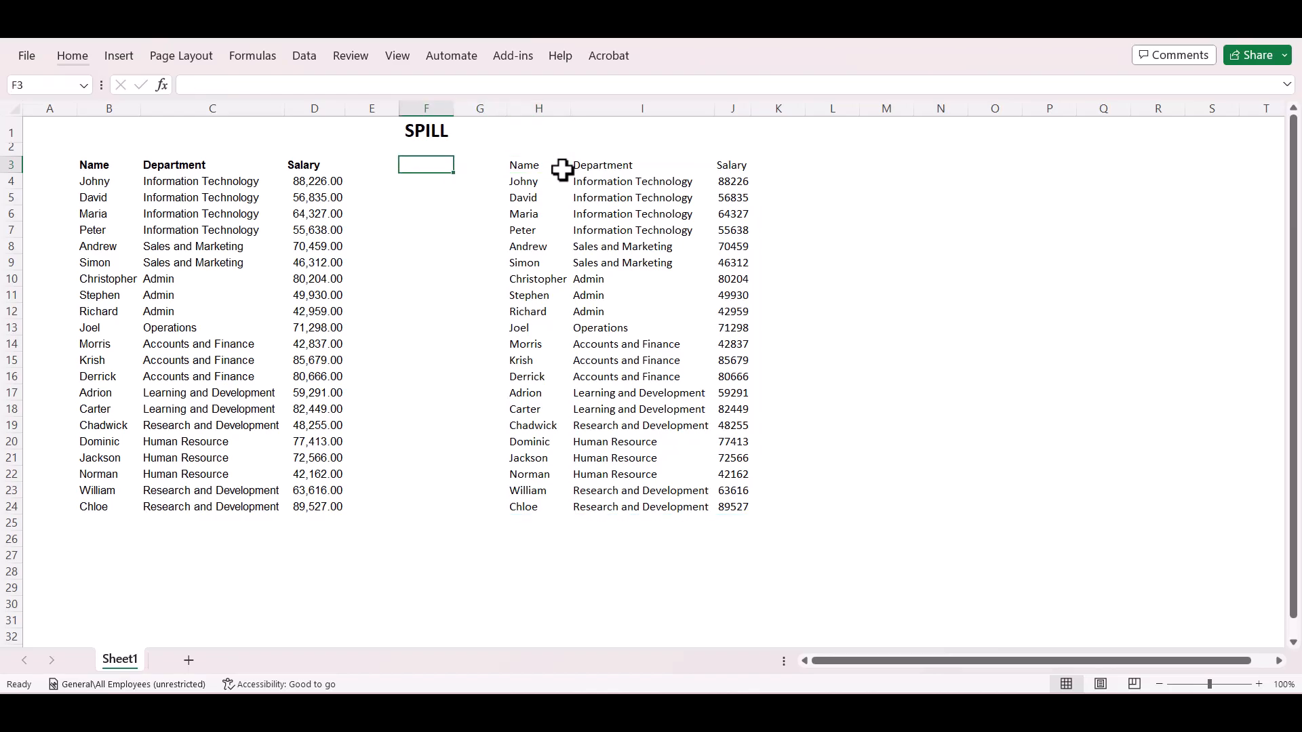
{"action": "key", "text": "Right"}
{"action": "key", "text": "Right"}
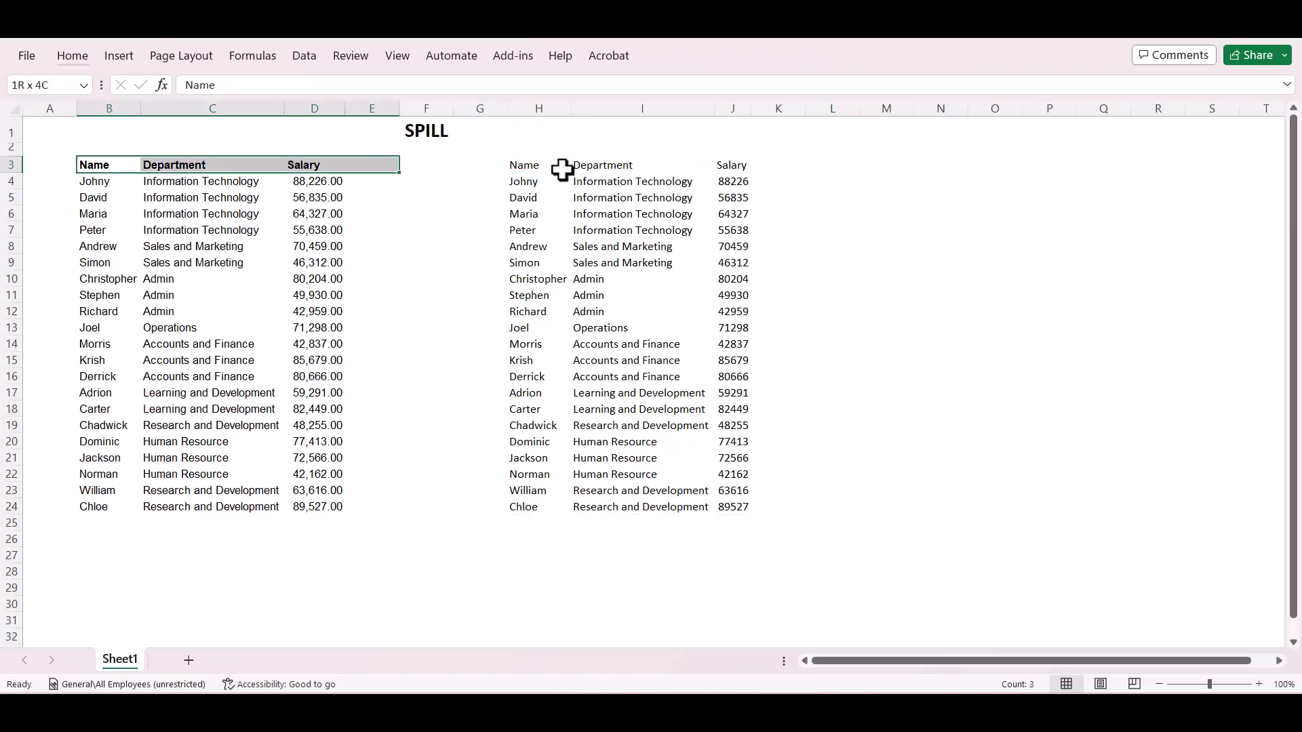
{"action": "key", "text": "ctrl+space"}
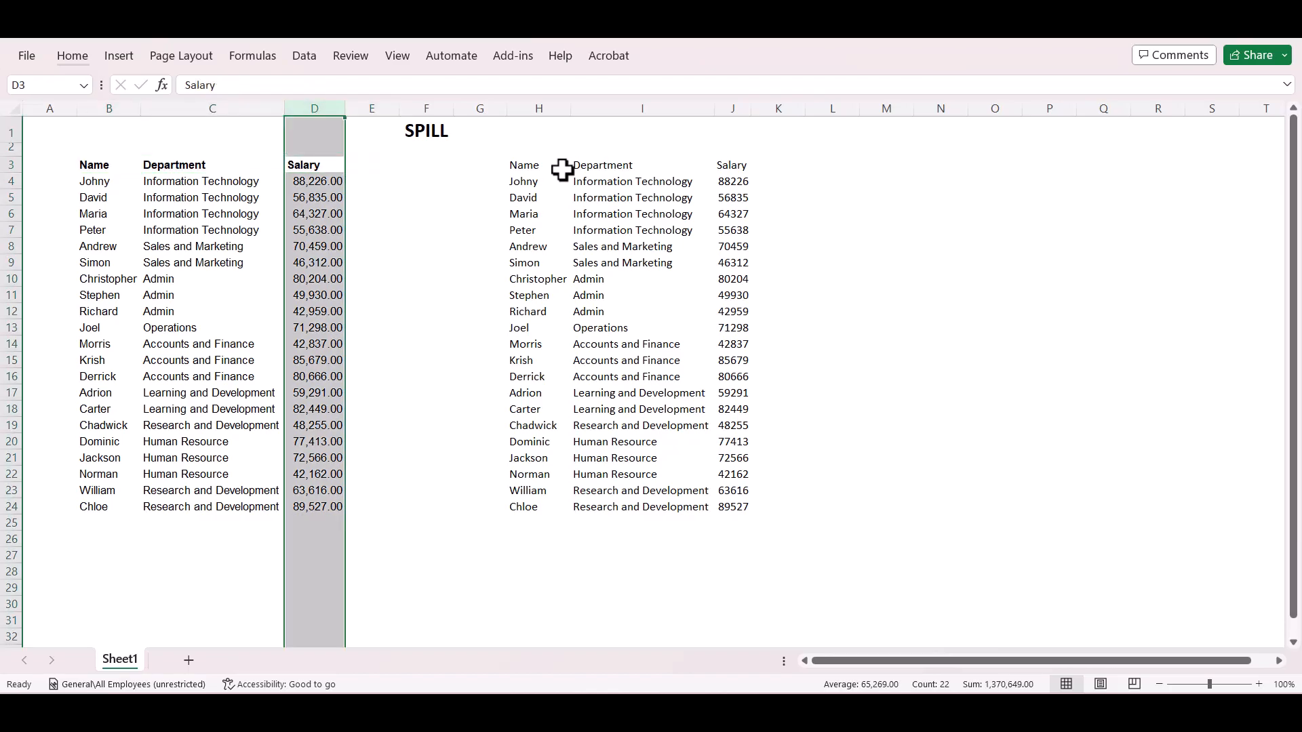
{"action": "key", "text": "Right"}
{"action": "key", "text": "Right"}
{"action": "key", "text": "Right"}
{"action": "key", "text": "Right"}
{"action": "key", "text": "Right"}
{"action": "key", "text": "Right"}
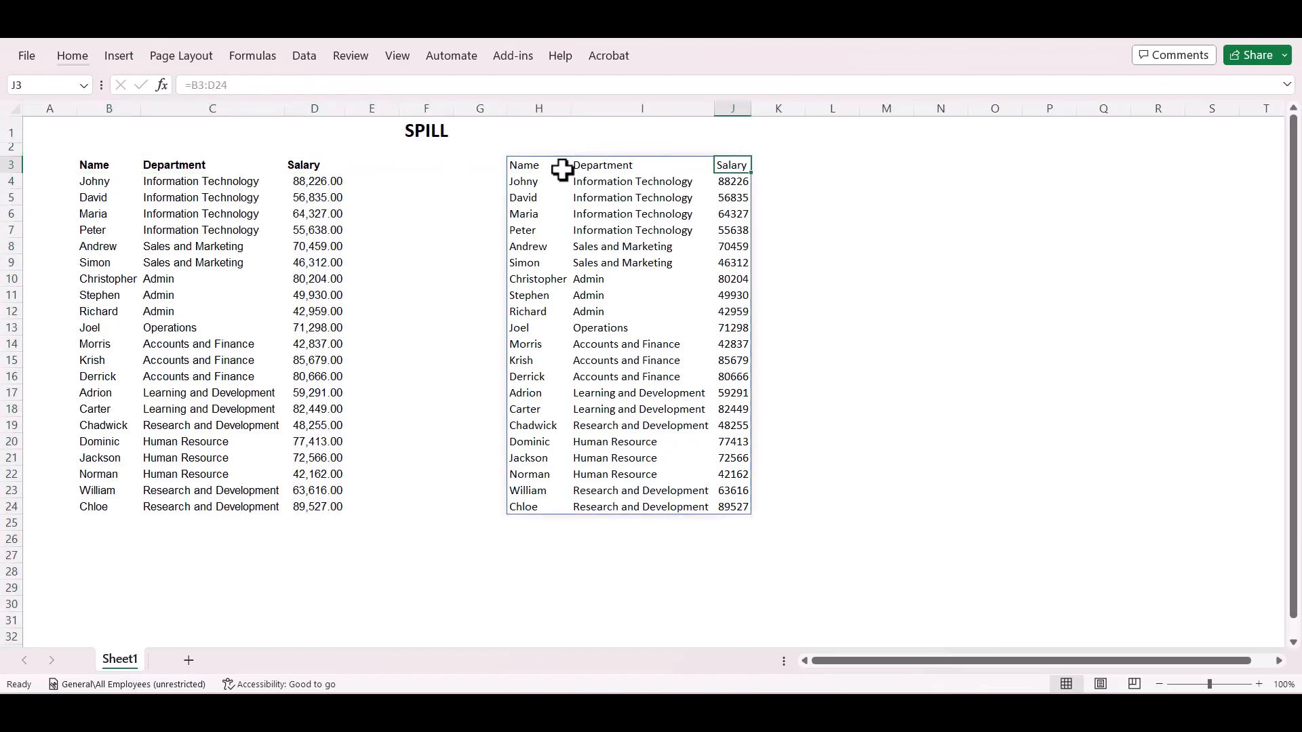
{"action": "key", "text": "ctrl+space"}
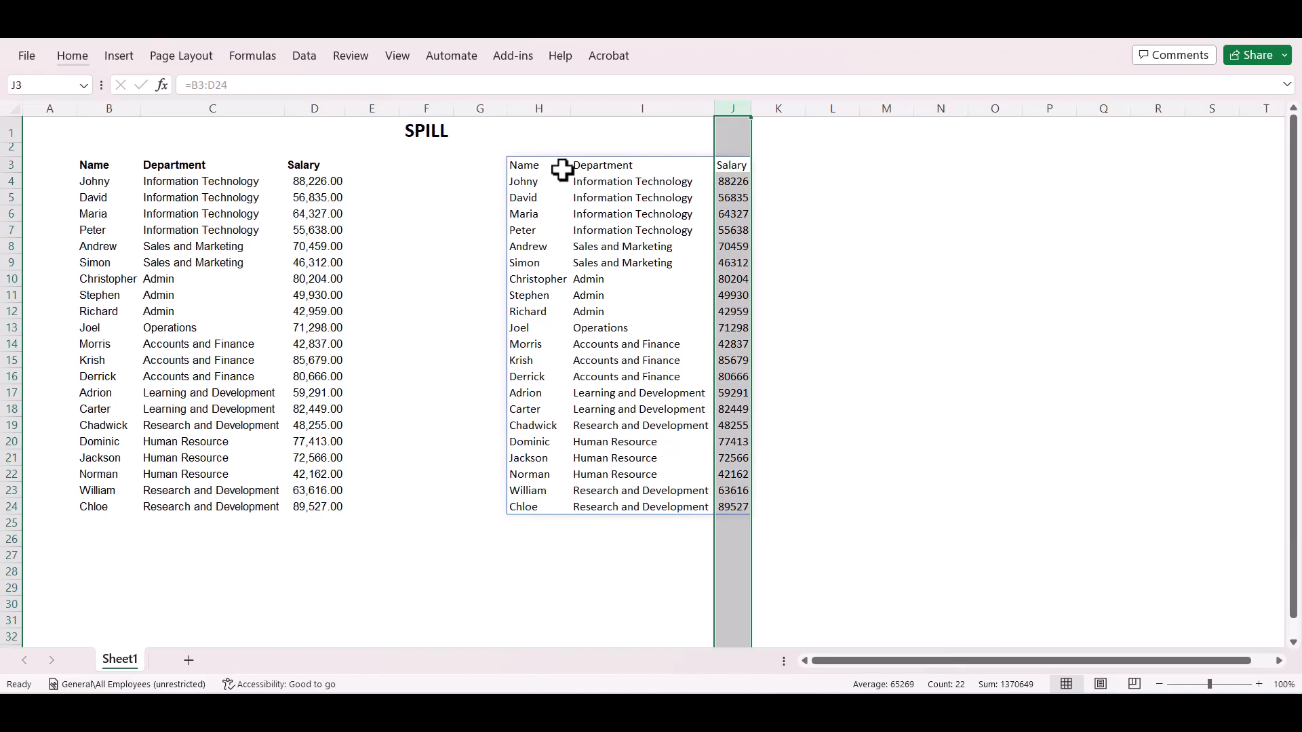
{"action": "key", "text": "Left"}
{"action": "key", "text": "Left"}
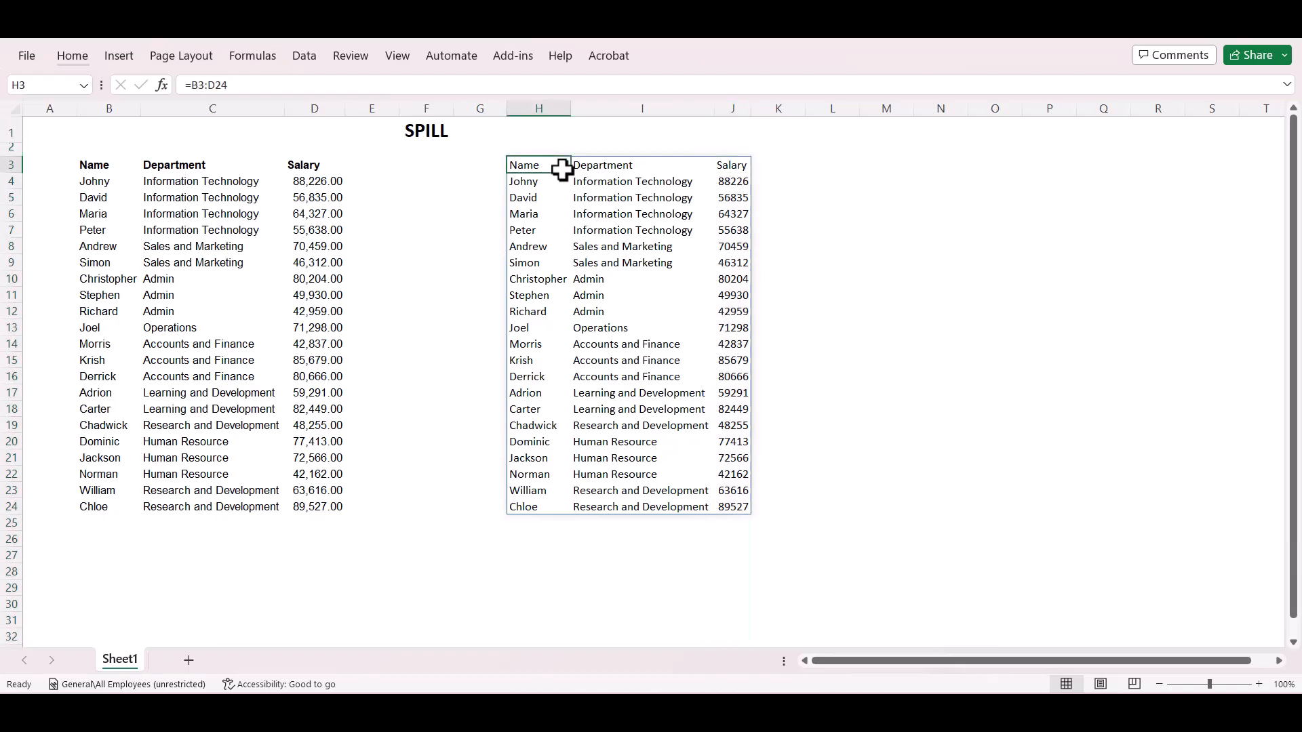
{"action": "key", "text": "ctrl+space"}
{"action": "key", "text": "shift+Right"}
{"action": "key", "text": "shift+Right"}
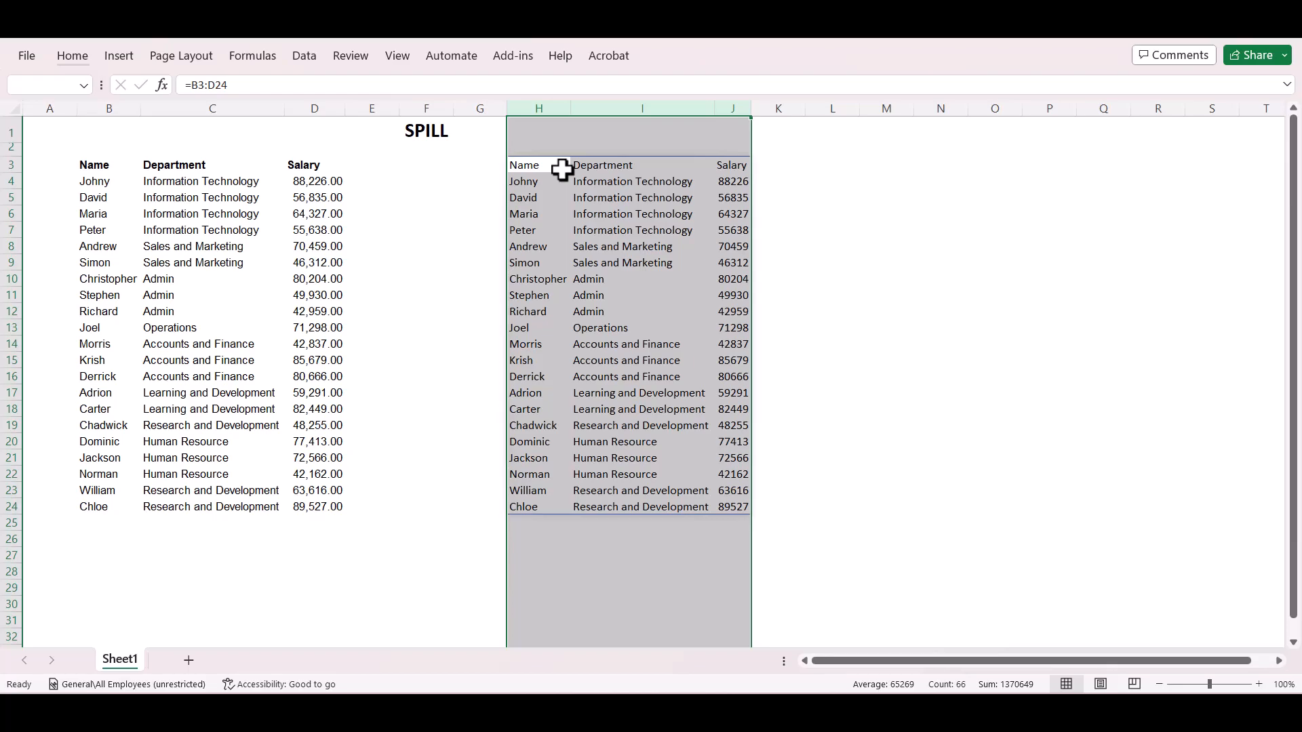
{"action": "left_click", "coordinate": [562, 169]}
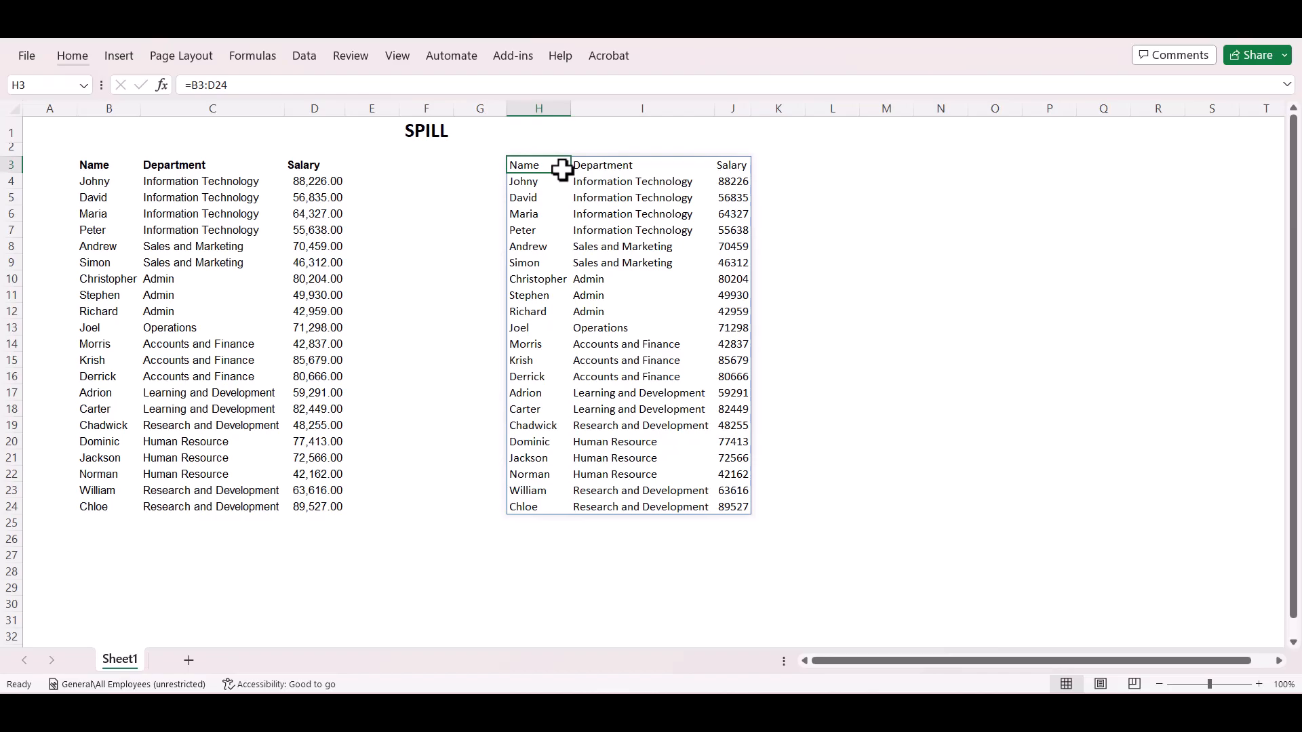
Copy the source employee range B3:D24, including its header row.
{"action": "key", "text": "ctrl+Left"}
{"action": "key", "text": "ctrl+Left"}
{"action": "key", "text": "ctrl+shift+Right"}
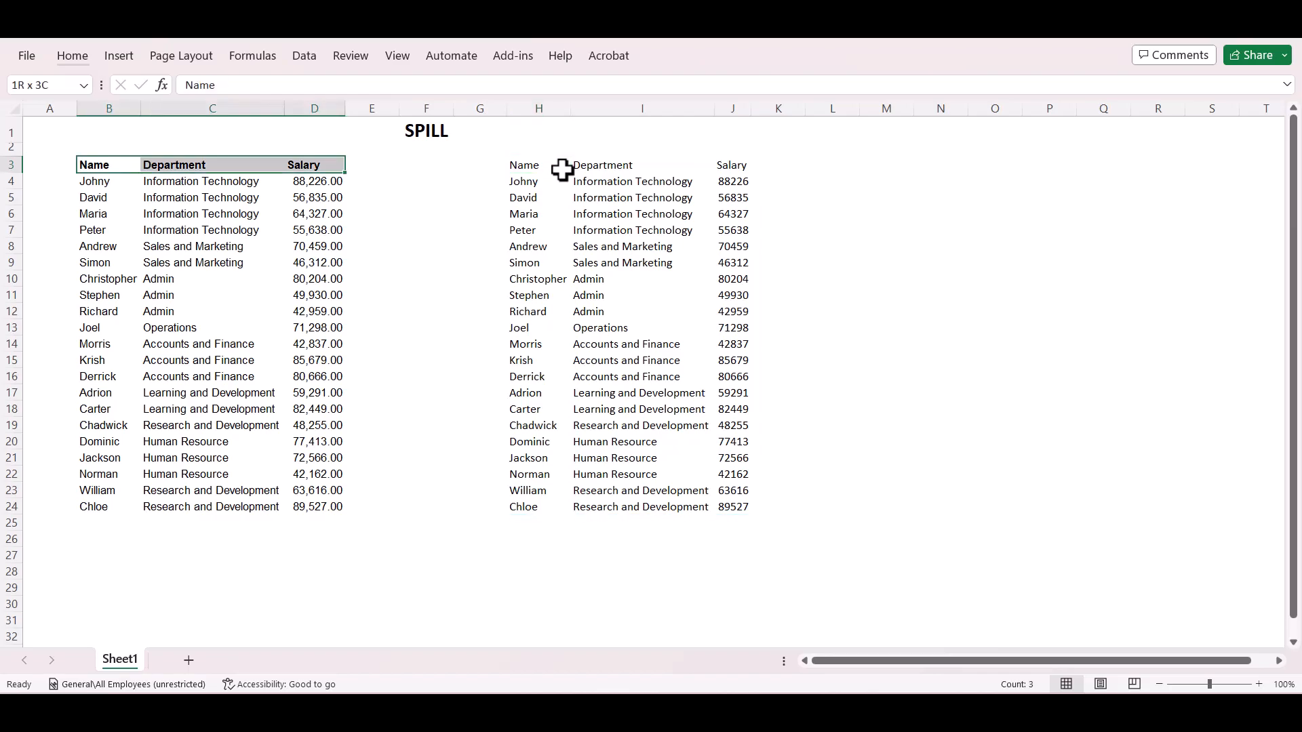
{"action": "key", "text": "ctrl+shift+Down"}
{"action": "key", "text": "ctrl+c"}
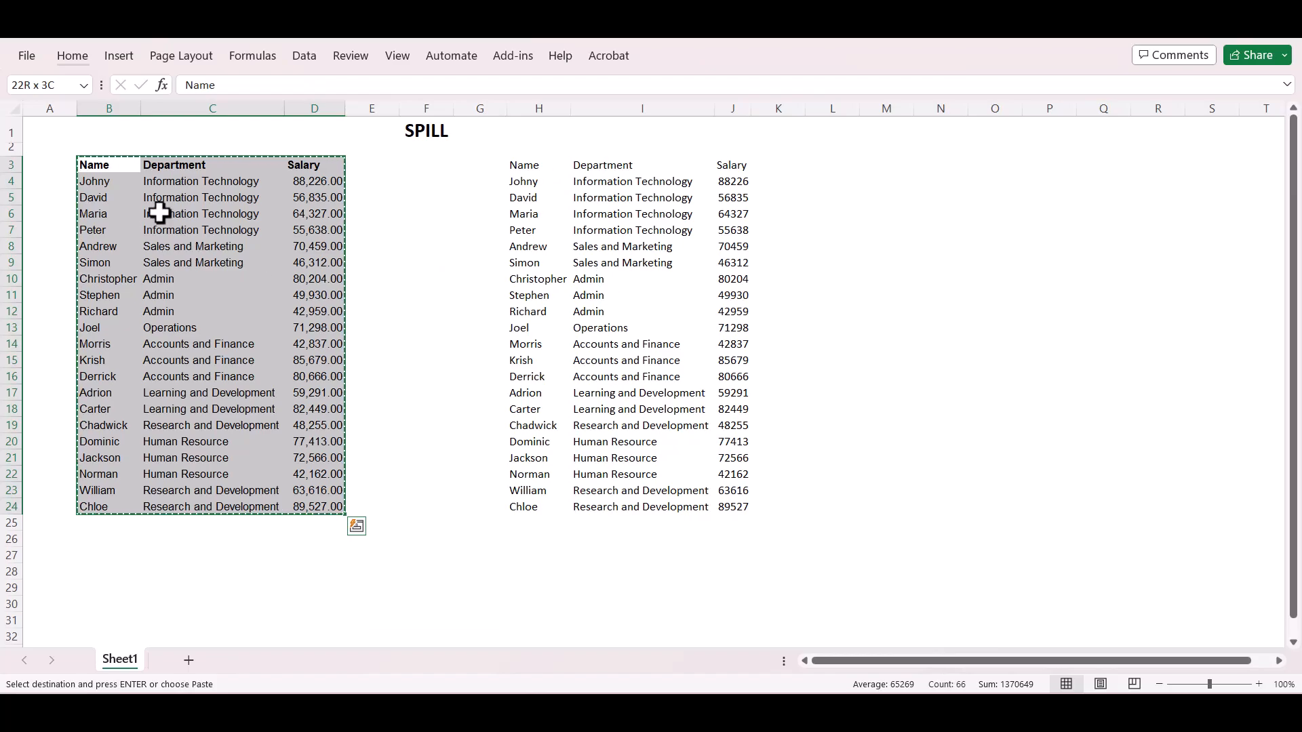
Freeze the panes at cell B2 so that row 1 and column A stay fixed.
{"action": "left_click", "coordinate": [107, 146]}
{"action": "key", "text": "alt+w"}
{"action": "key", "text": "f"}
{"action": "key", "text": "f"}
Paste the copied employee data at B27 and convert B27:D48 into a table with headers.
{"action": "key", "text": "Down"}
{"action": "key", "text": "Down"}
{"action": "key", "text": "Down"}
{"action": "key", "text": "Down"}
{"action": "key", "text": "Down"}
{"action": "key", "text": "Down"}
{"action": "key", "text": "Down"}
{"action": "key", "text": "Down"}
{"action": "key", "text": "Down"}
{"action": "key", "text": "Down"}
{"action": "key", "text": "Down"}
{"action": "key", "text": "Down"}
{"action": "key", "text": "Down"}
{"action": "key", "text": "Down"}
{"action": "key", "text": "Down"}
{"action": "key", "text": "Down"}
{"action": "key", "text": "Down"}
{"action": "key", "text": "Down"}
{"action": "key", "text": "Down"}
{"action": "key", "text": "Down"}
{"action": "key", "text": "Down"}
{"action": "key", "text": "Down"}
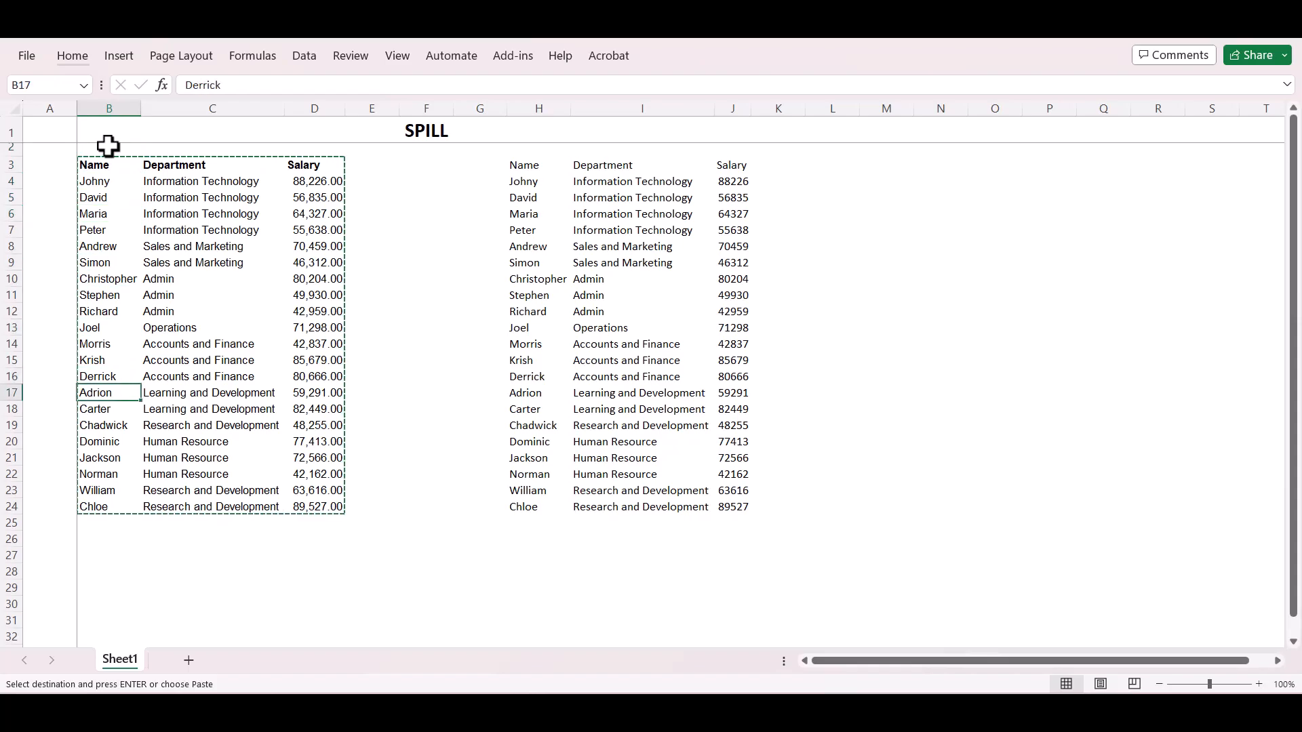
{"action": "key", "text": "Down"}
{"action": "key", "text": "Down"}
{"action": "key", "text": "Down"}
{"action": "key", "text": "Down"}
{"action": "key", "text": "Down"}
{"action": "key", "text": "Down"}
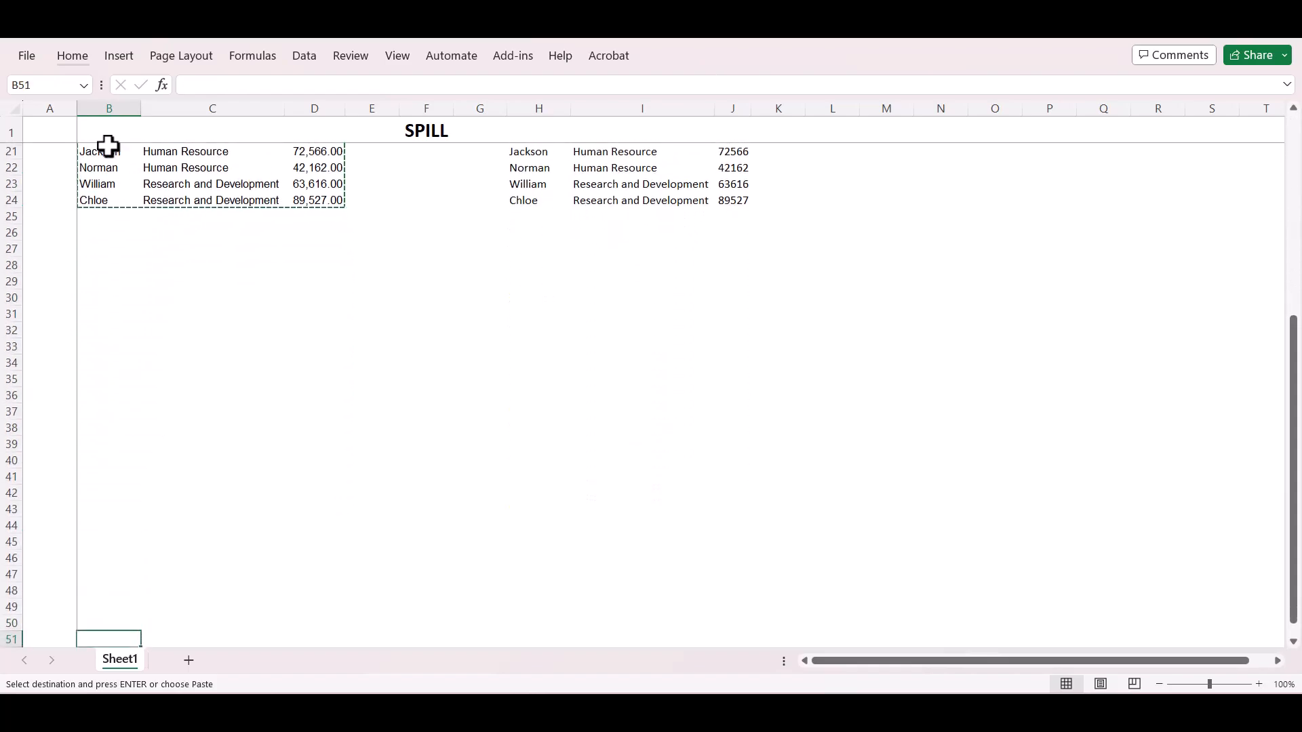
{"action": "left_click", "coordinate": [120, 175]}
{"action": "key", "text": "ctrl+v"}
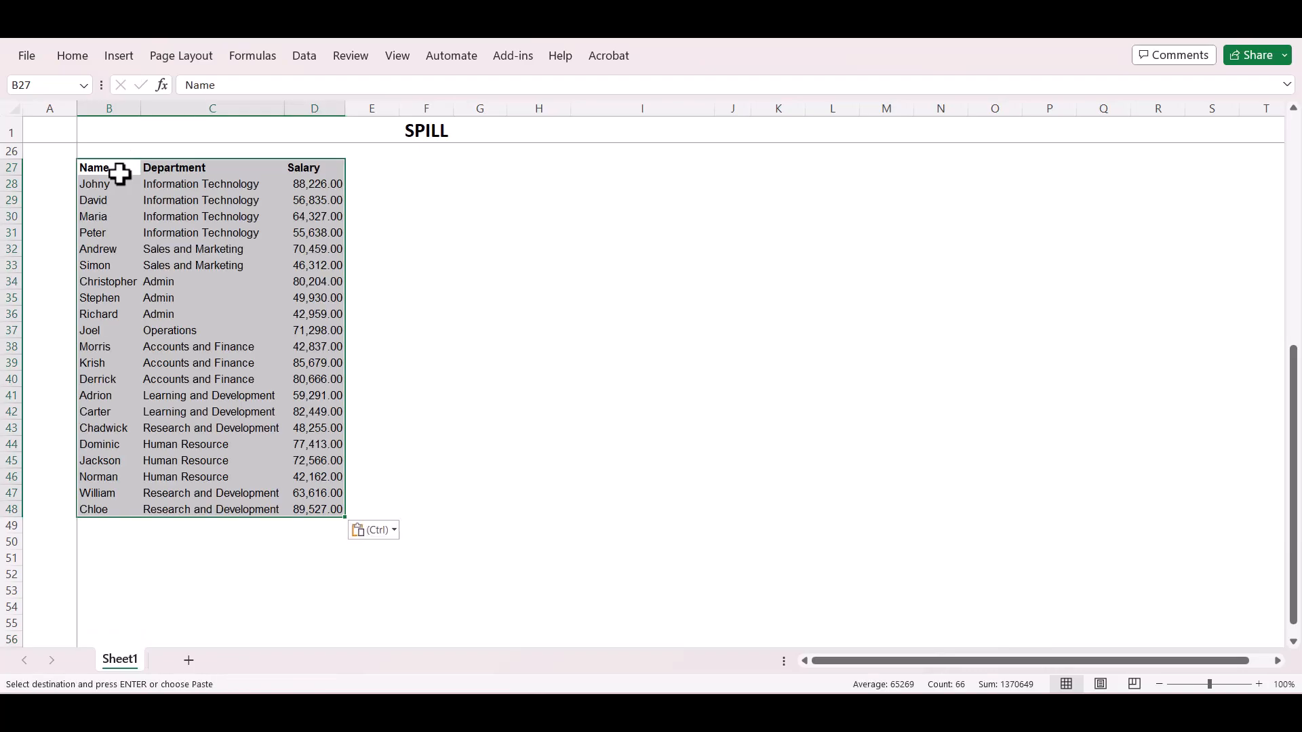
{"action": "key", "text": "ctrl+t"}
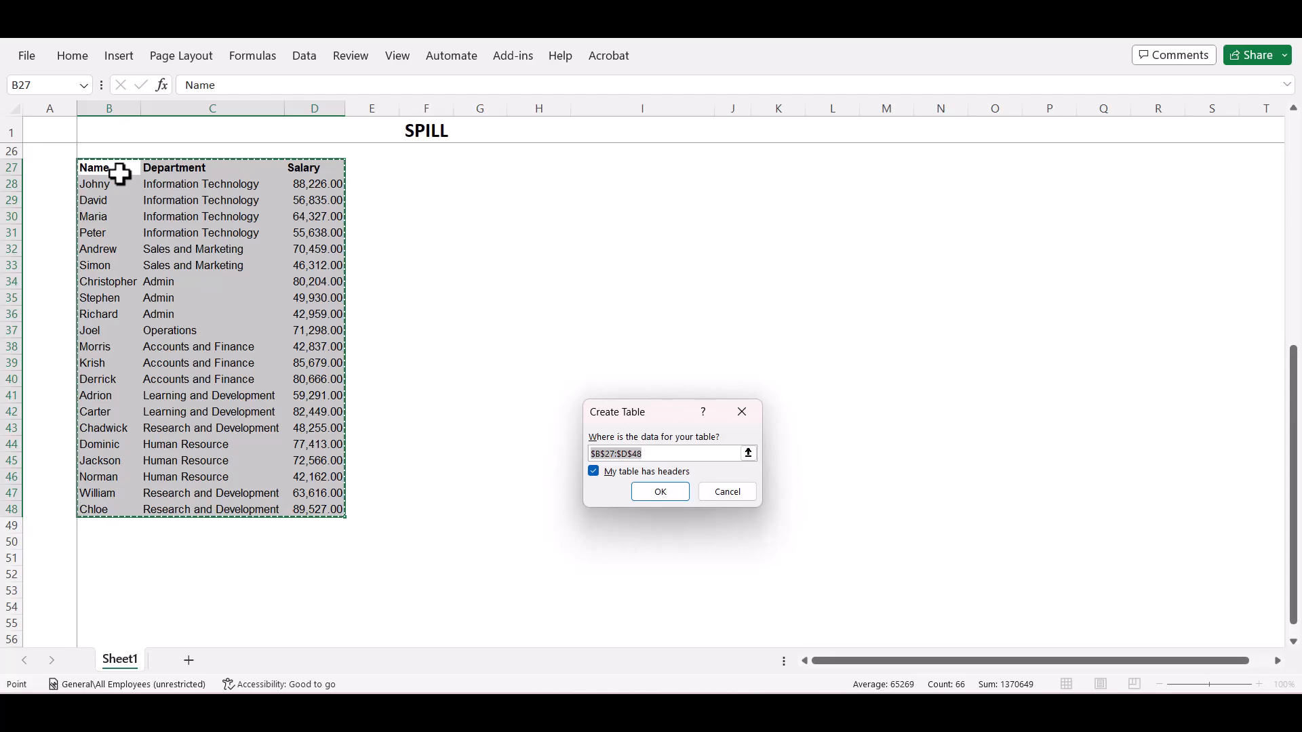
{"action": "key", "text": "Return"}
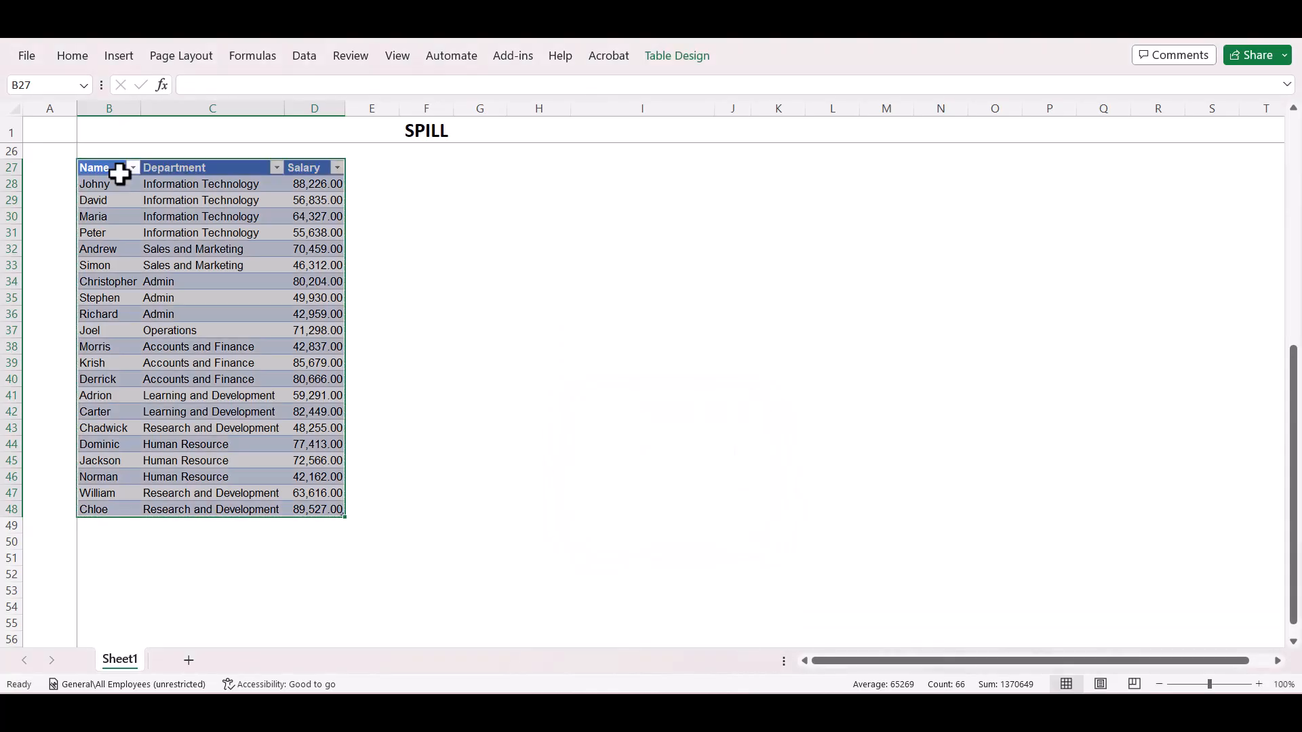
Compare the last Salary cell of the plain range with the lower corner of the new table.
{"action": "scroll", "coordinate": [441, 313], "scroll_direction": "up", "scroll_amount": 8}
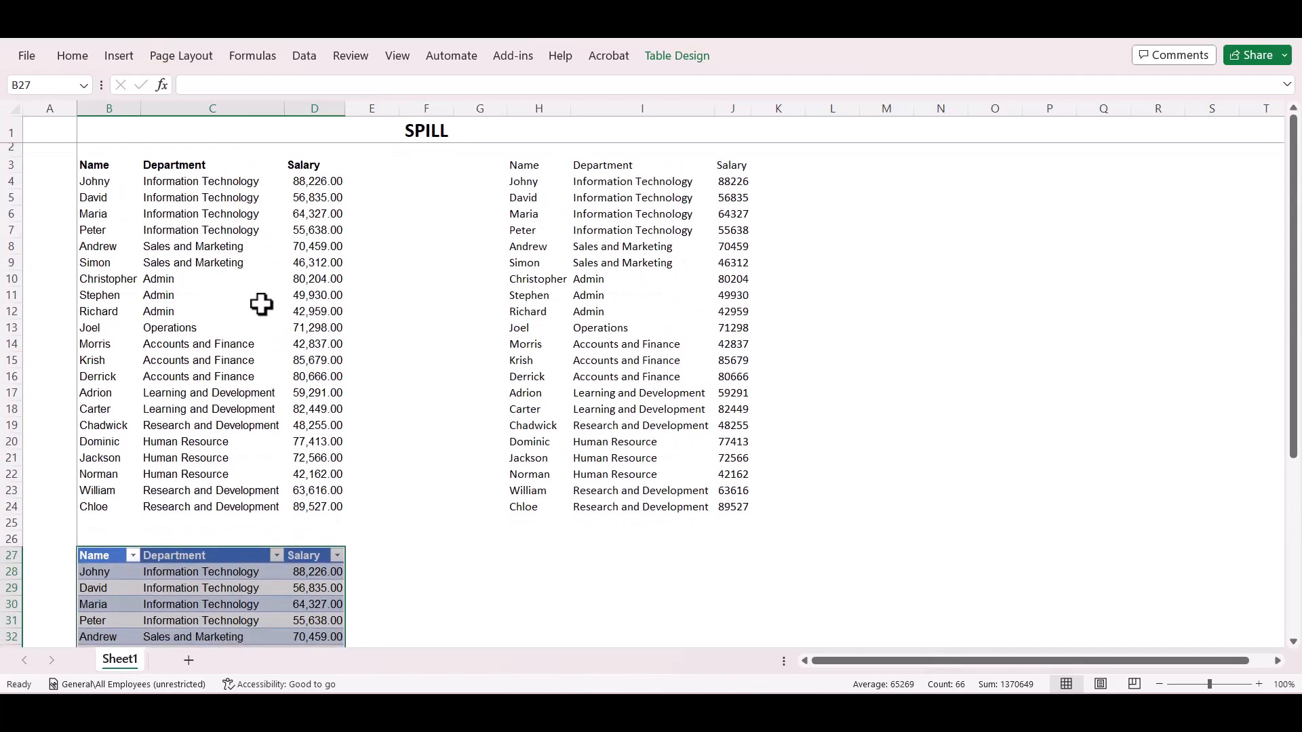
{"action": "scroll", "coordinate": [261, 305], "scroll_direction": "down", "scroll_amount": 8}
{"action": "left_click", "coordinate": [425, 364]}
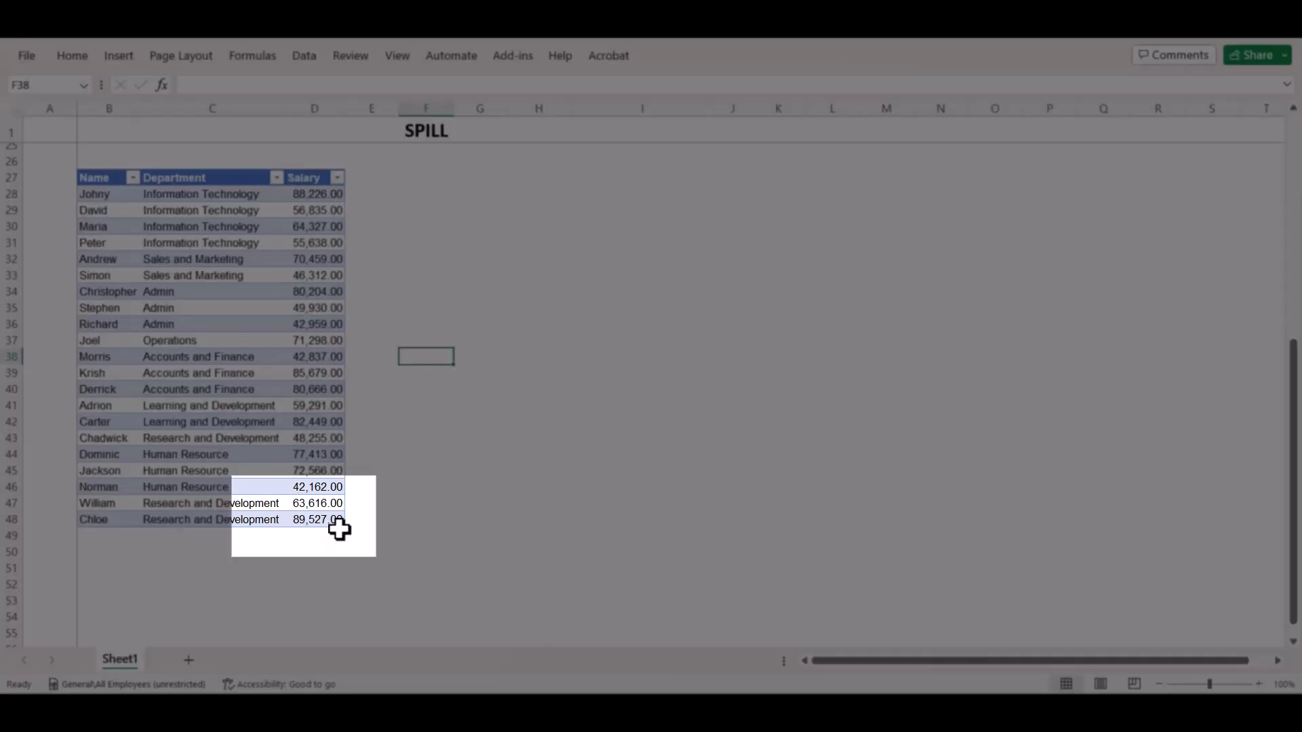
{"action": "scroll", "coordinate": [407, 418], "scroll_direction": "up", "scroll_amount": 5}
{"action": "scroll", "coordinate": [407, 418], "scroll_direction": "up", "scroll_amount": 2}
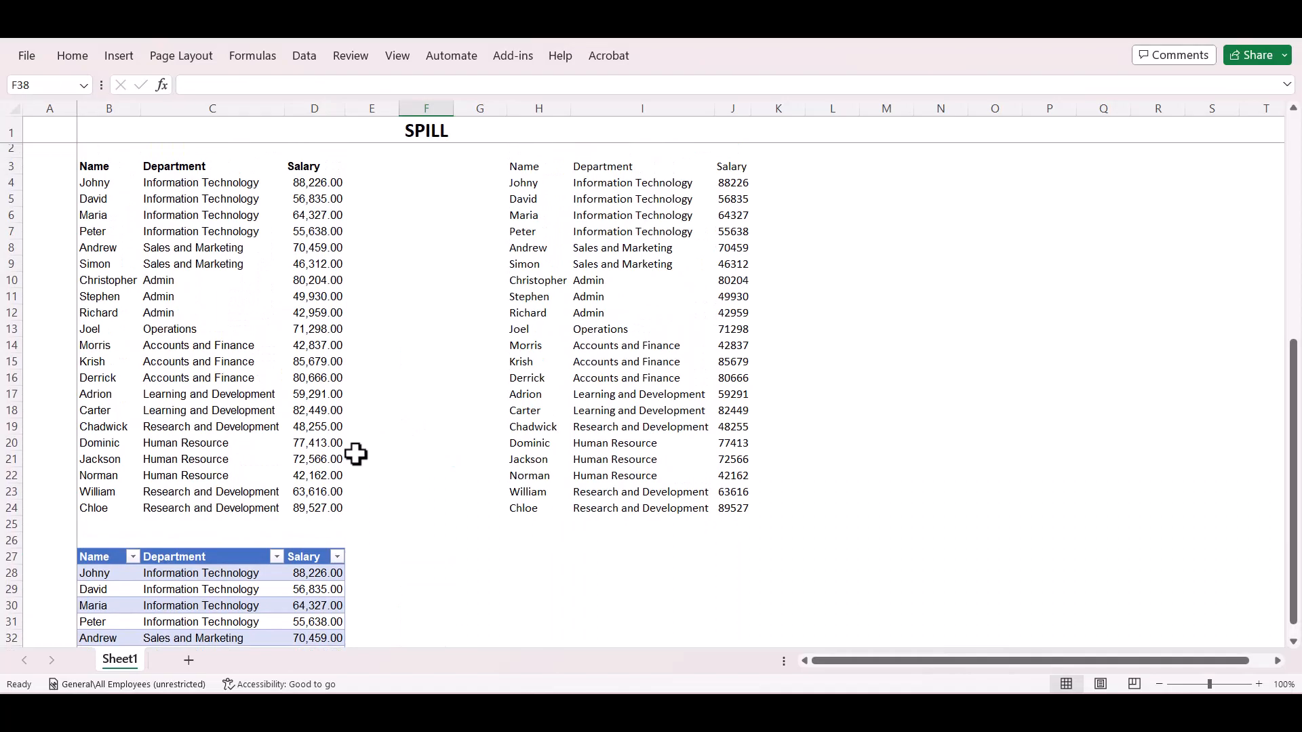
{"action": "left_click", "coordinate": [336, 515]}
{"action": "scroll", "coordinate": [335, 515], "scroll_direction": "down", "scroll_amount": 4}
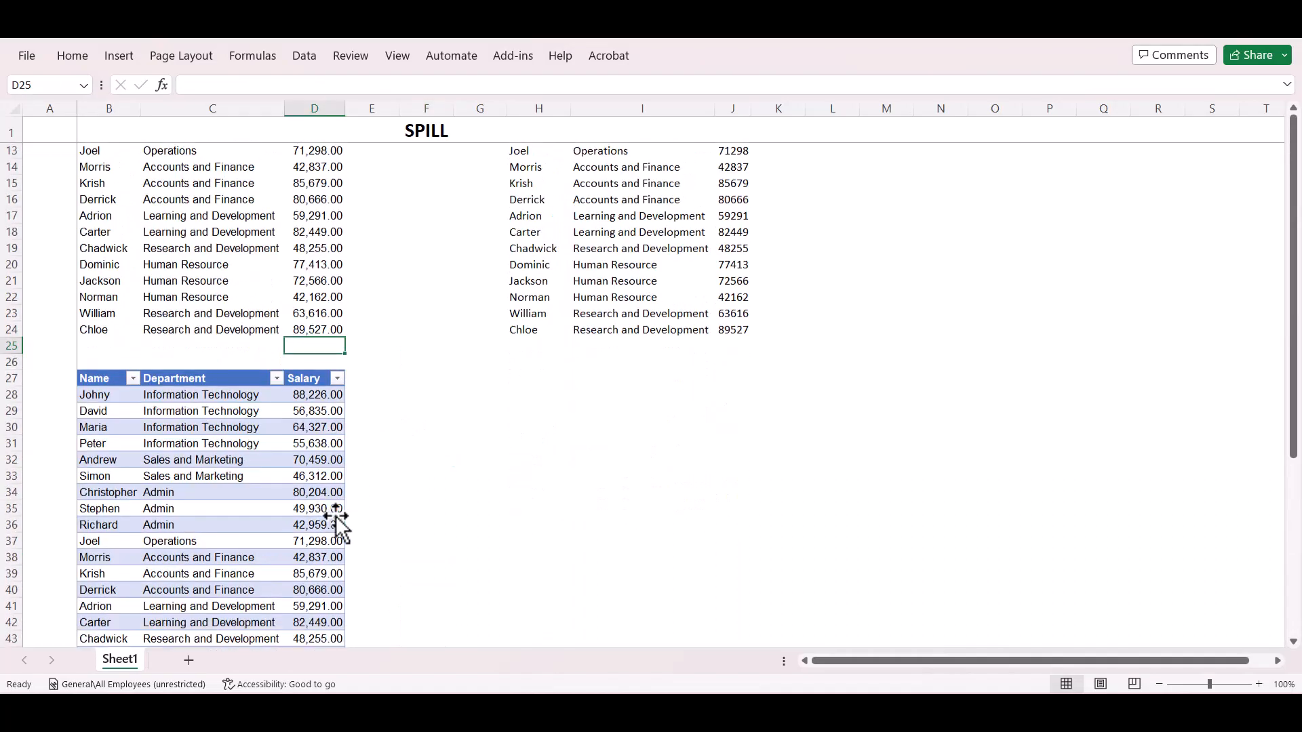
{"action": "scroll", "coordinate": [335, 515], "scroll_direction": "down", "scroll_amount": 3}
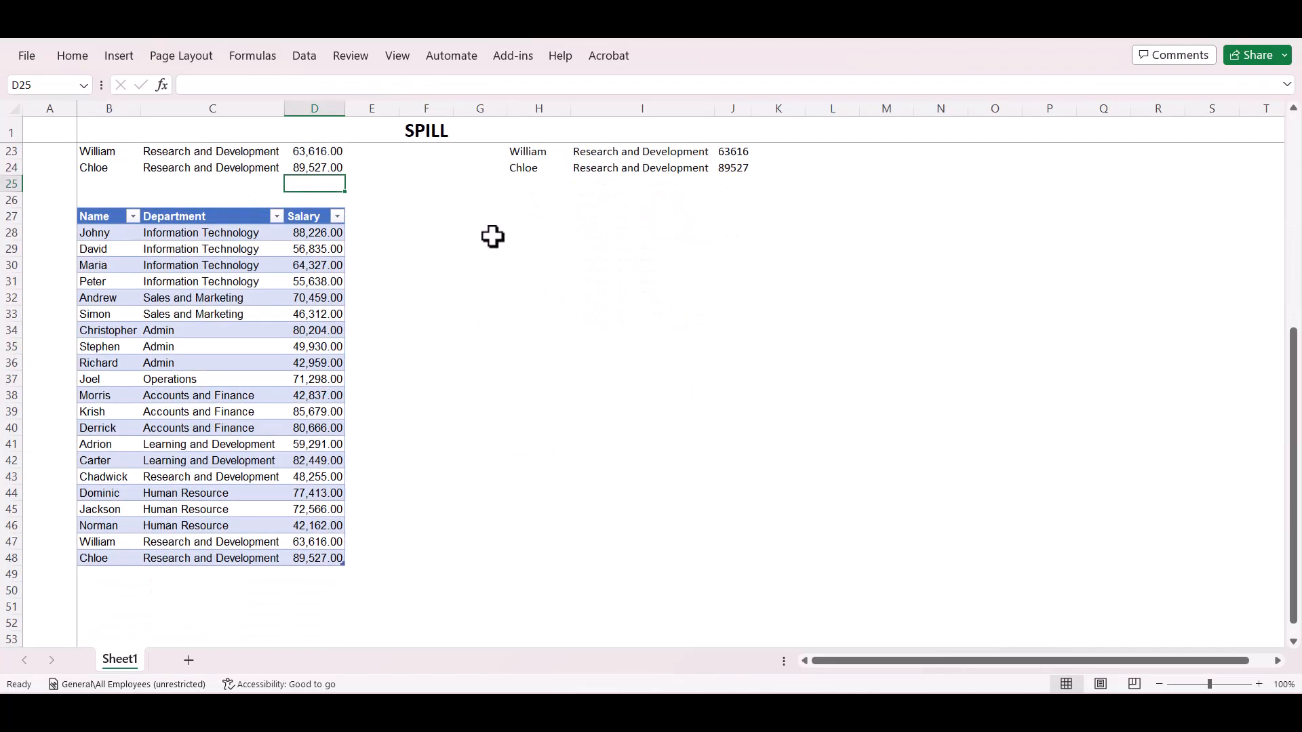
Enter a formula in H27 that spills the entire table with its headers, =Table2[#All].
{"action": "left_click", "coordinate": [527, 215]}
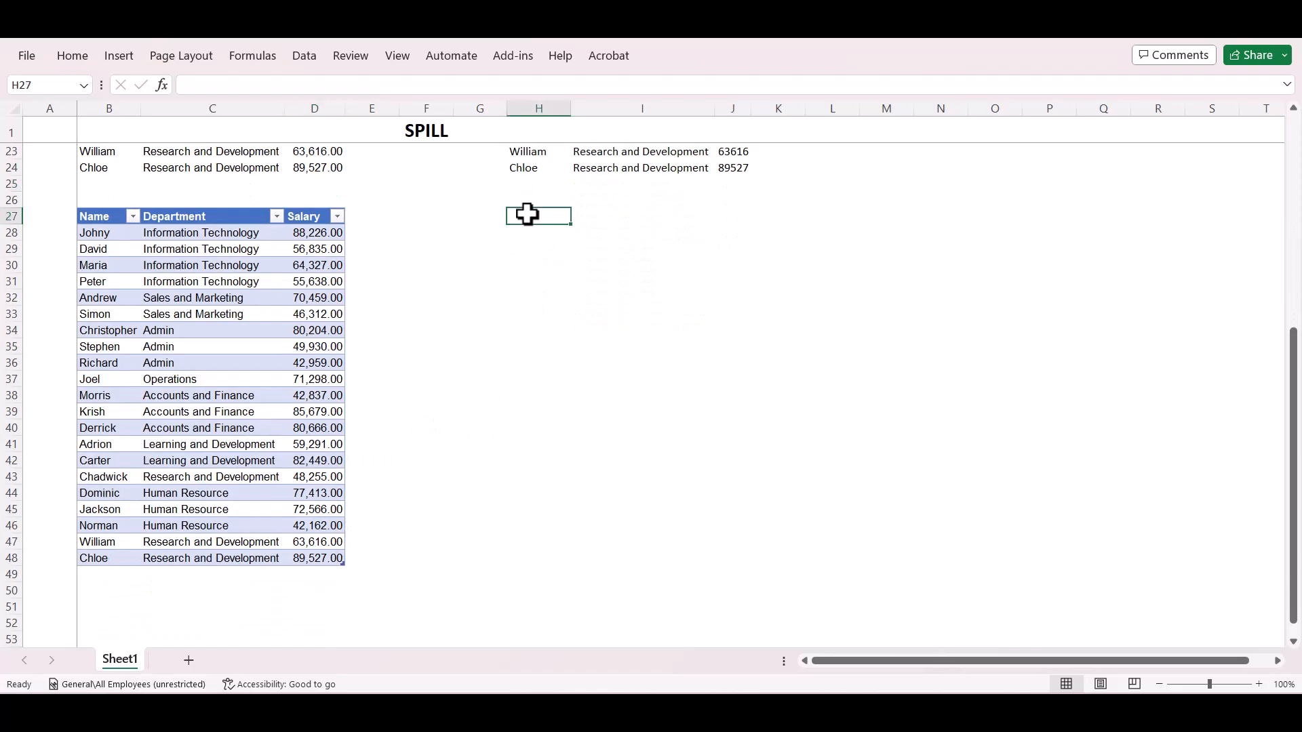
{"action": "type", "text": "="}
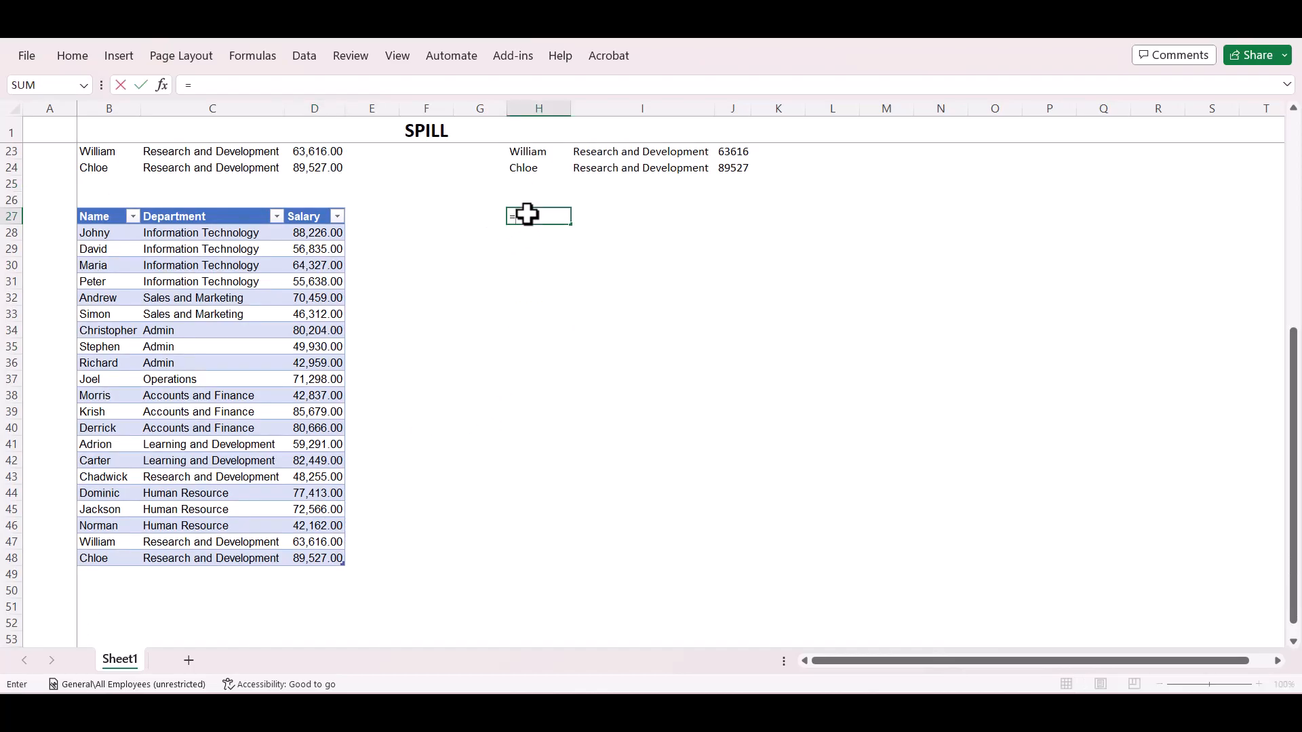
{"action": "key", "text": "Left"}
{"action": "key", "text": "Left"}
{"action": "key", "text": "Left"}
{"action": "key", "text": "Left"}
{"action": "key", "text": "Left"}
{"action": "key", "text": "Left"}
{"action": "key", "text": "Left"}
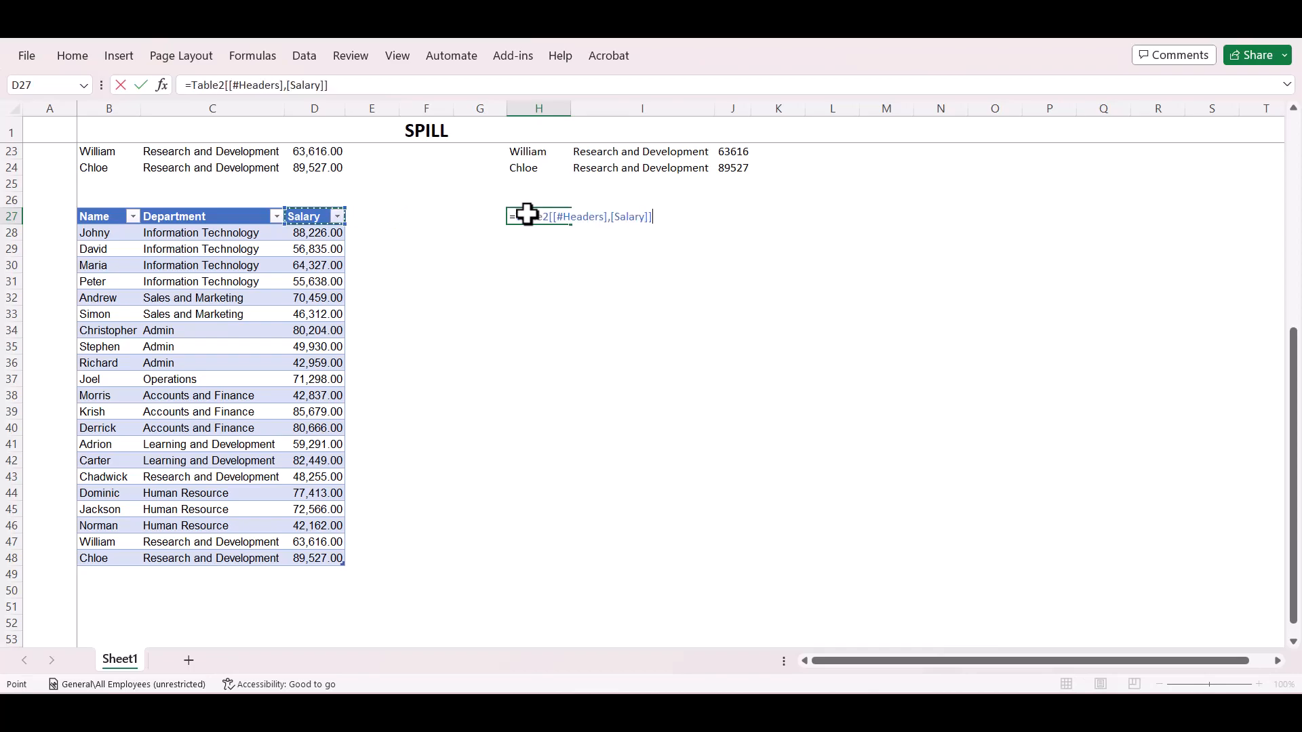
{"action": "key", "text": "ctrl+shift+Right"}
{"action": "key", "text": "ctrl+shift+Down"}
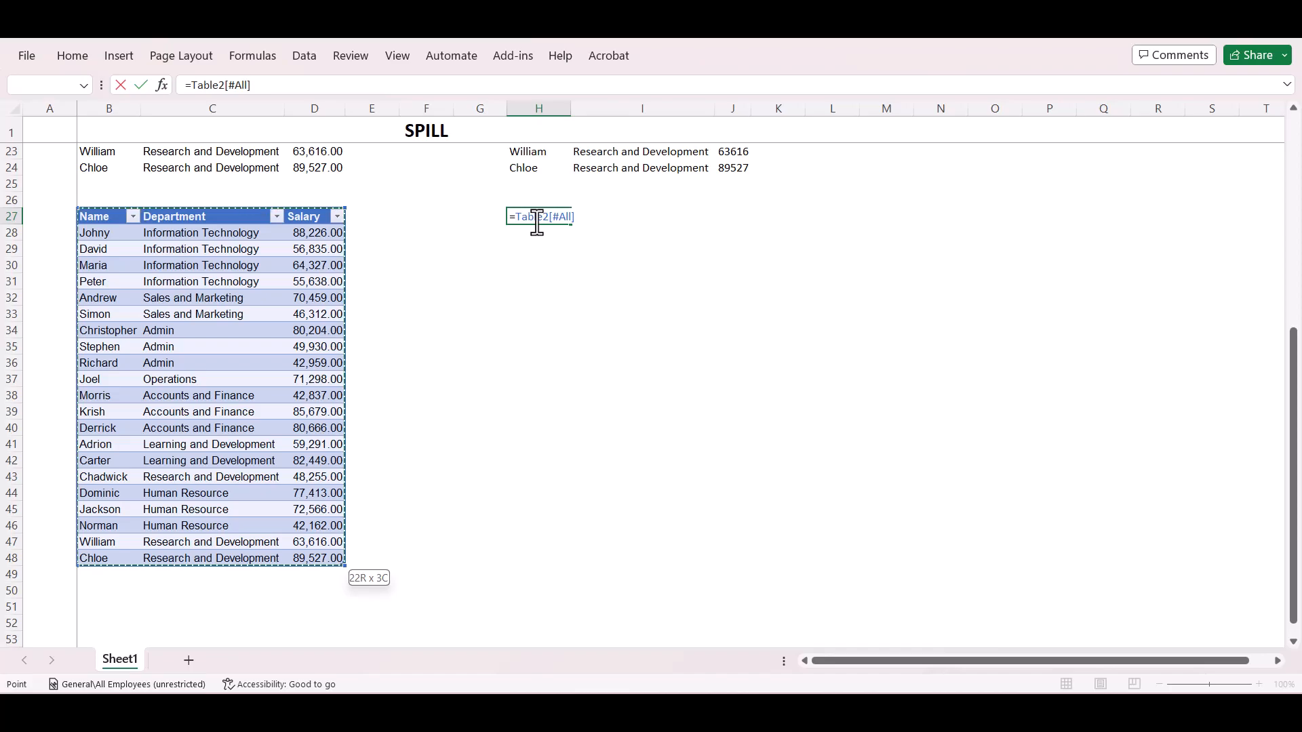
{"action": "key", "text": "Return"}
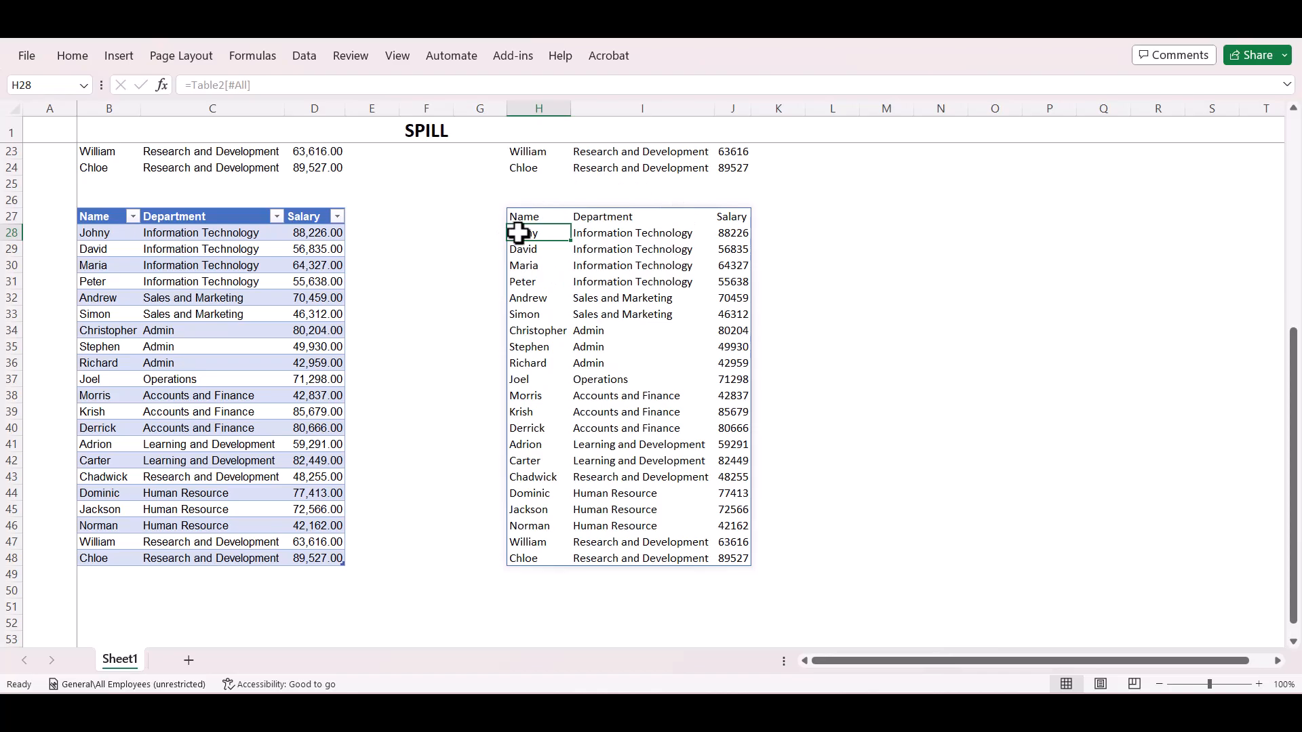
{"action": "left_click", "coordinate": [561, 223]}
{"action": "scroll", "coordinate": [560, 223], "scroll_direction": "up", "scroll_amount": 7}
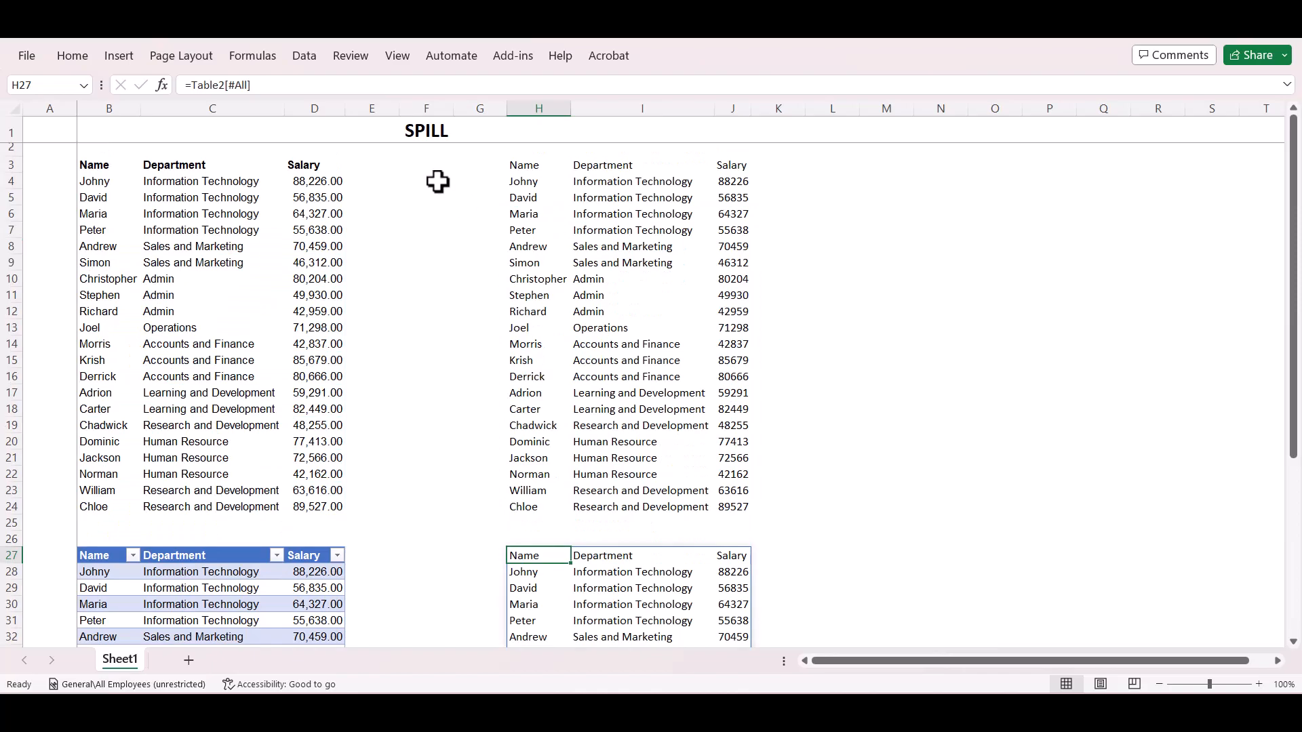
Compare the spill formula in H3 with the one in H27.
{"action": "left_click", "coordinate": [546, 164]}
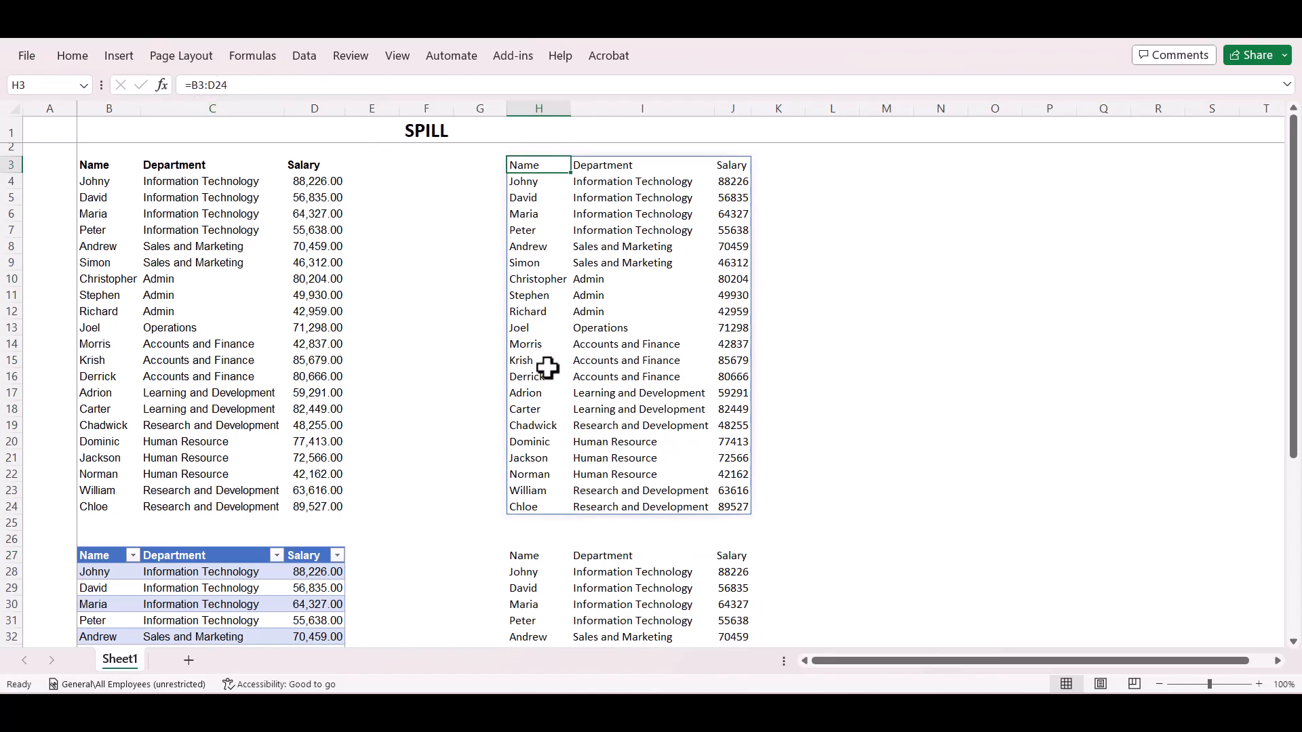
{"action": "scroll", "coordinate": [544, 369], "scroll_direction": "down", "scroll_amount": 5}
{"action": "left_click", "coordinate": [535, 335]}
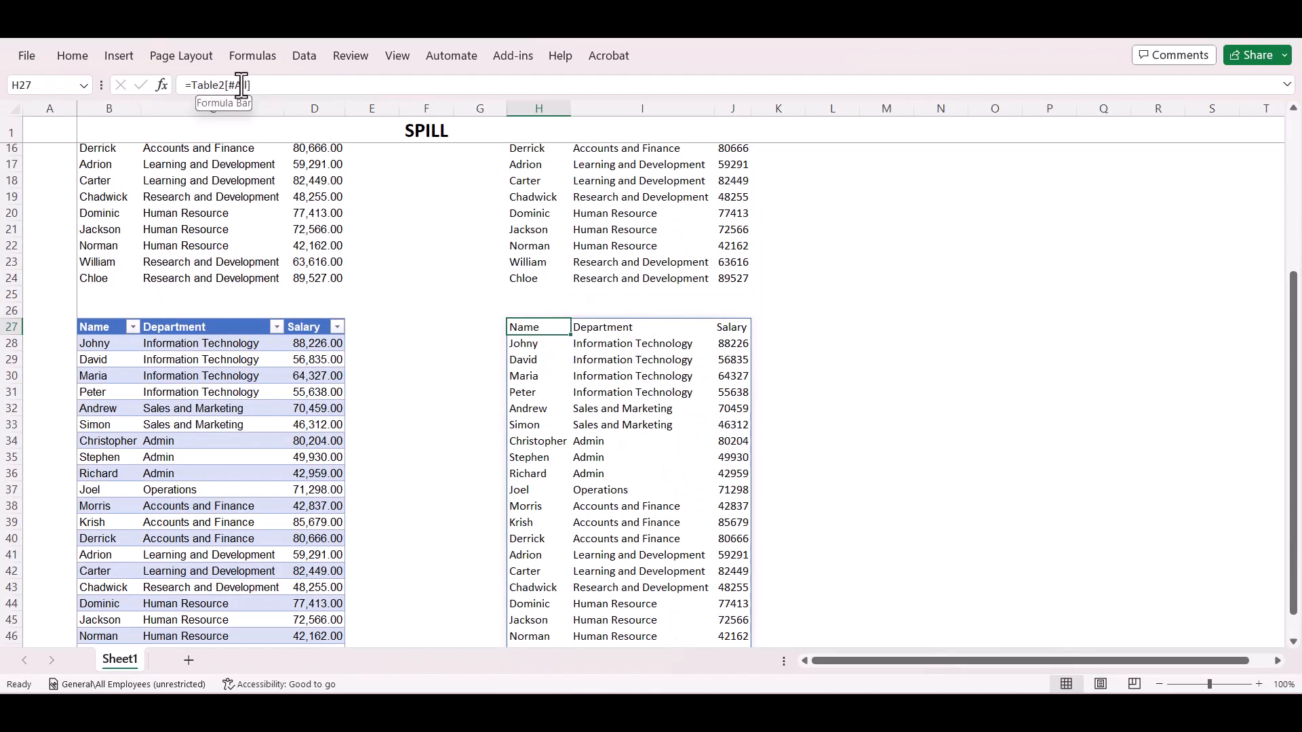
Check the table's name and design options and preview other table styles without applying one.
{"action": "left_click", "coordinate": [164, 353]}
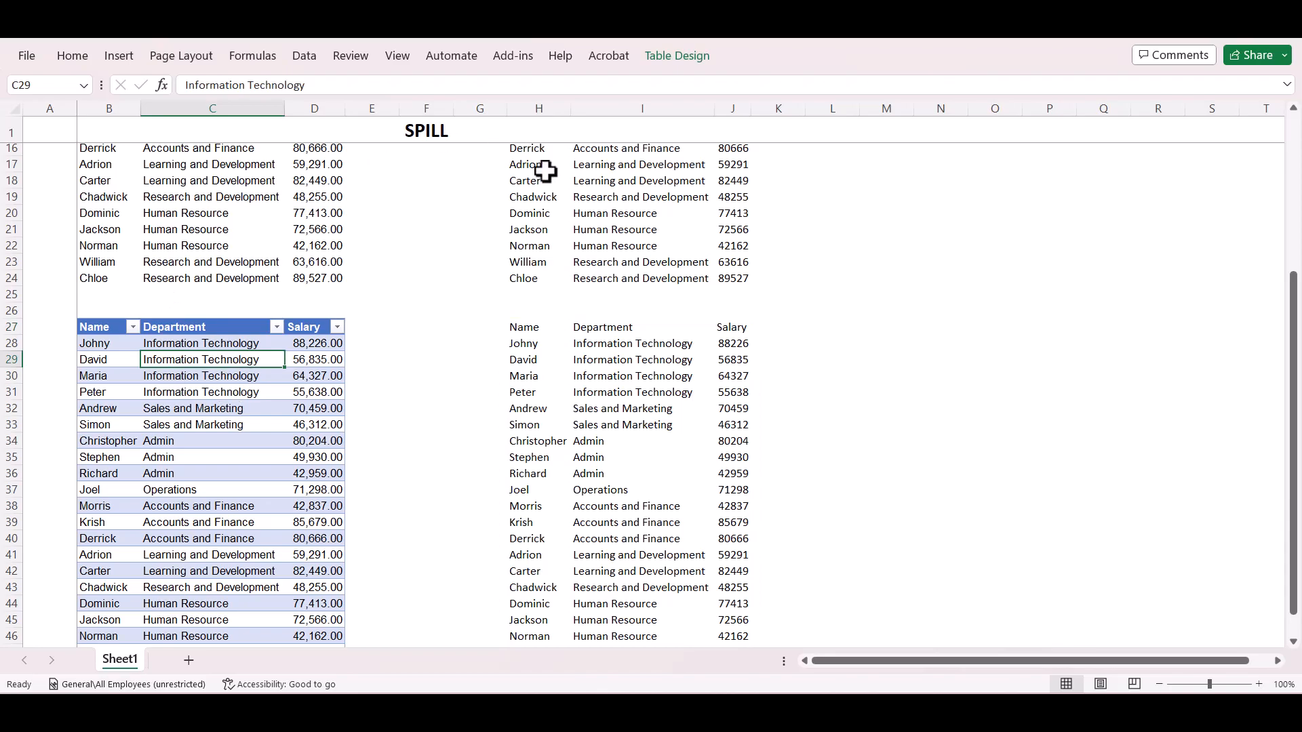
{"action": "left_click", "coordinate": [677, 55]}
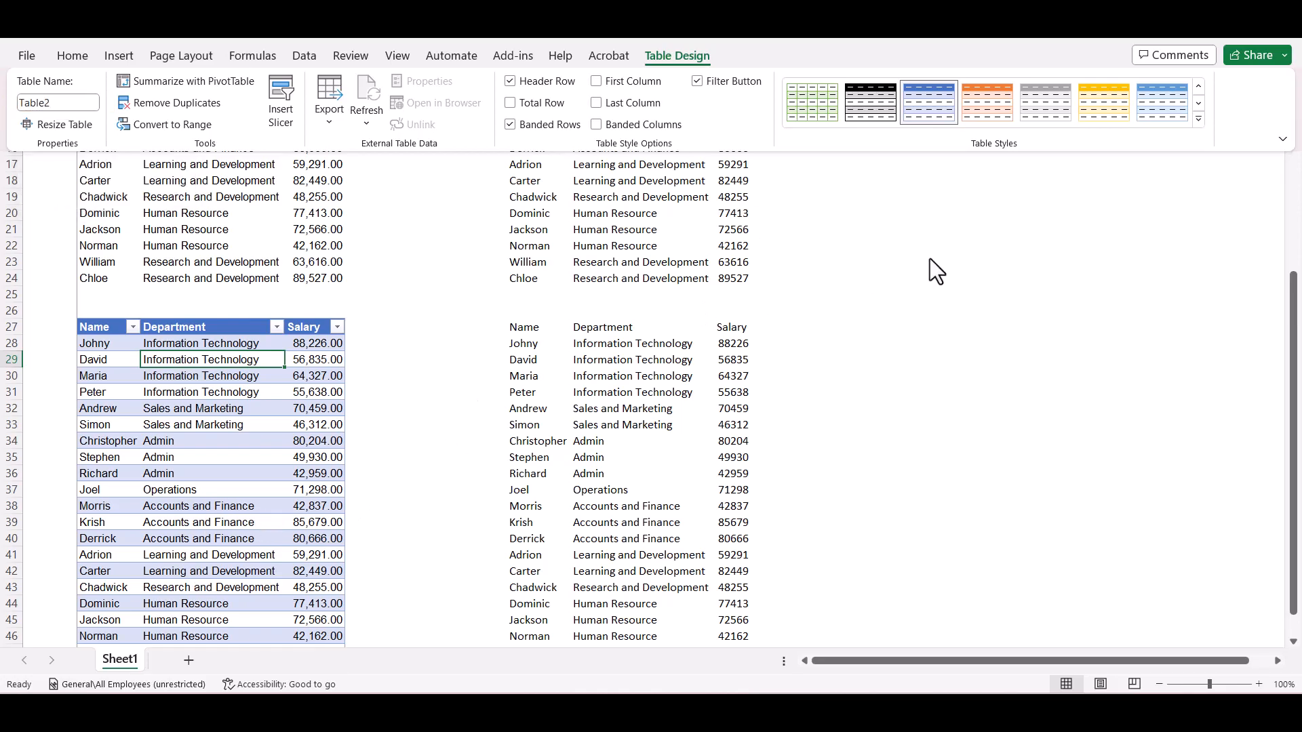
{"action": "left_click", "coordinate": [1199, 120]}
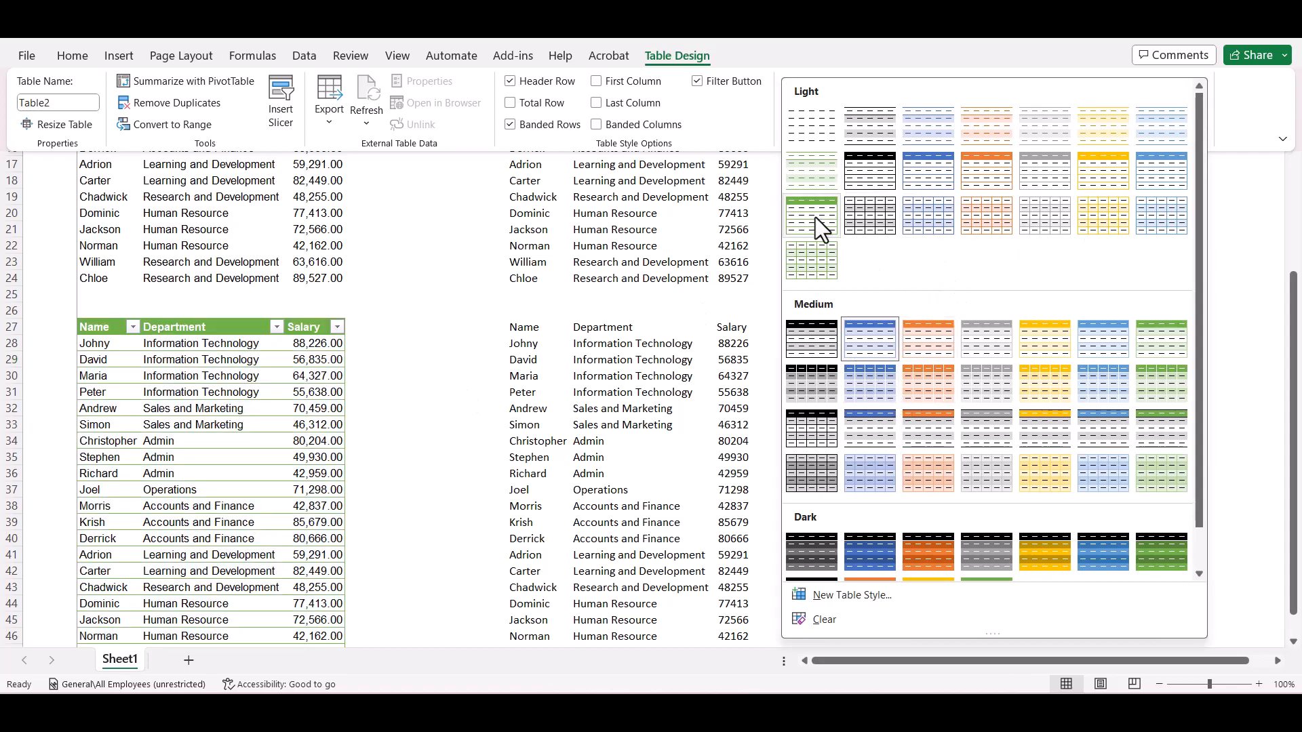
{"action": "key", "text": "Escape"}
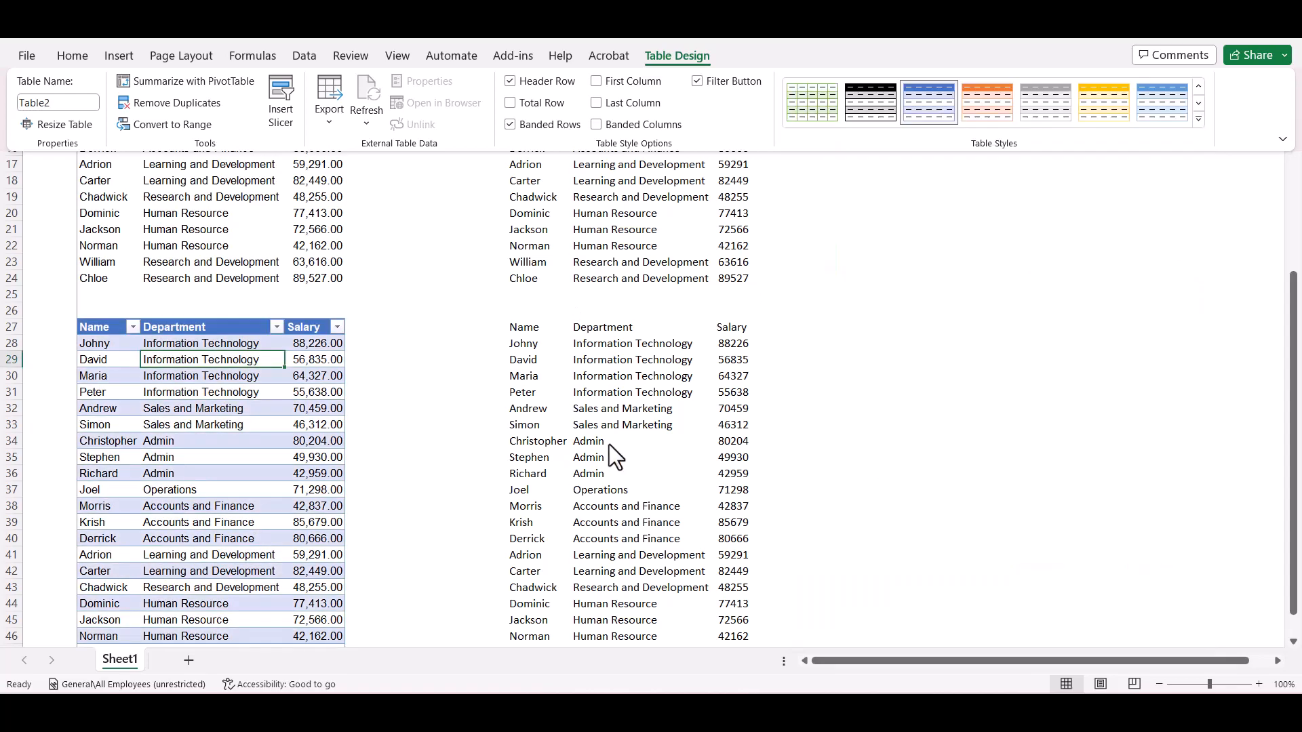
{"action": "key", "text": "ctrl+F1"}
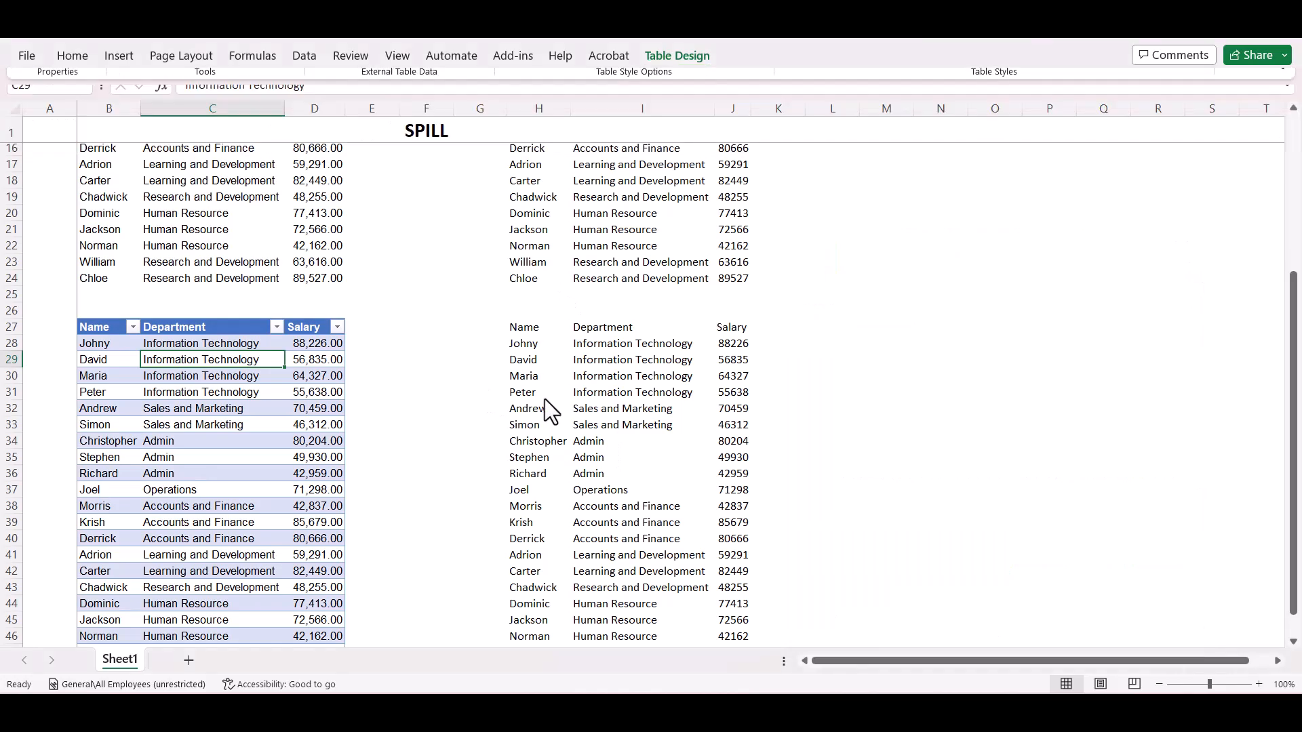
Inspect the formula behind spilled cell H31 and compare it with the same row of the source table.
{"action": "left_click", "coordinate": [544, 398]}
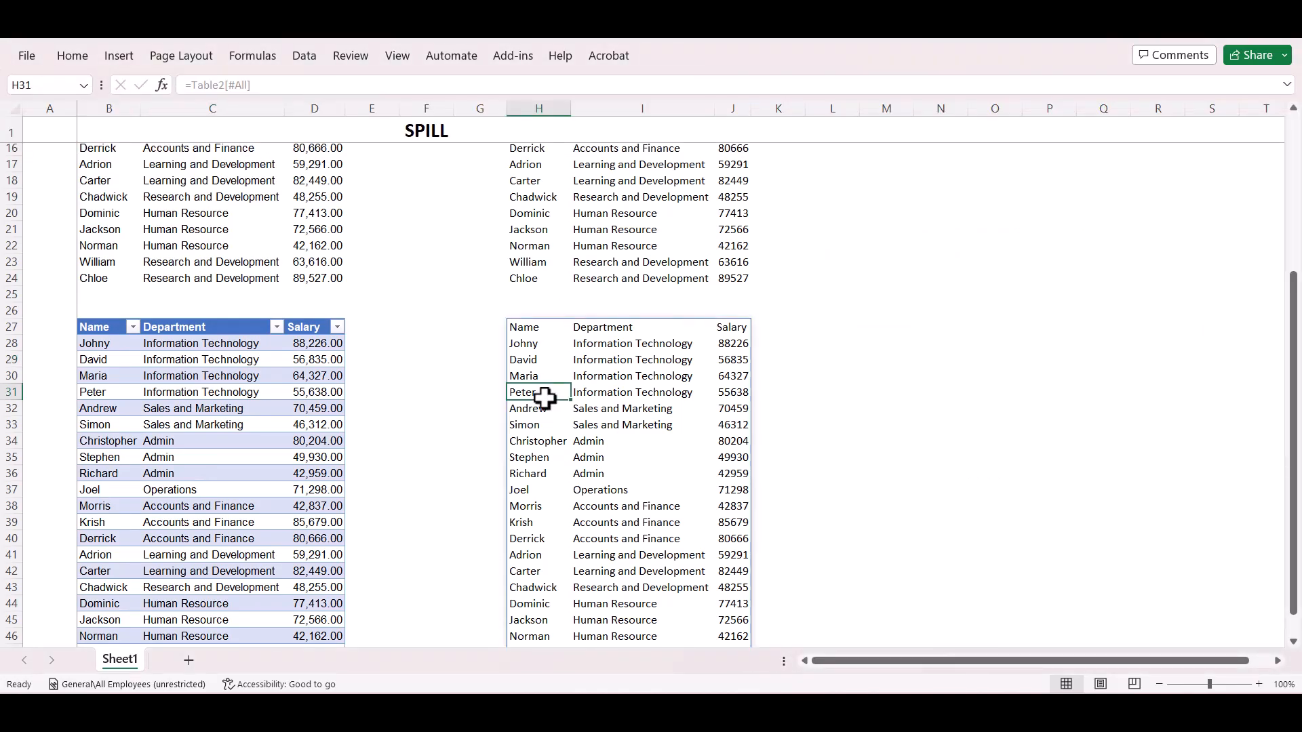
{"action": "key", "text": "Left"}
{"action": "key", "text": "Left"}
{"action": "key", "text": "Left"}
{"action": "key", "text": "Left"}
{"action": "key", "text": "Left"}
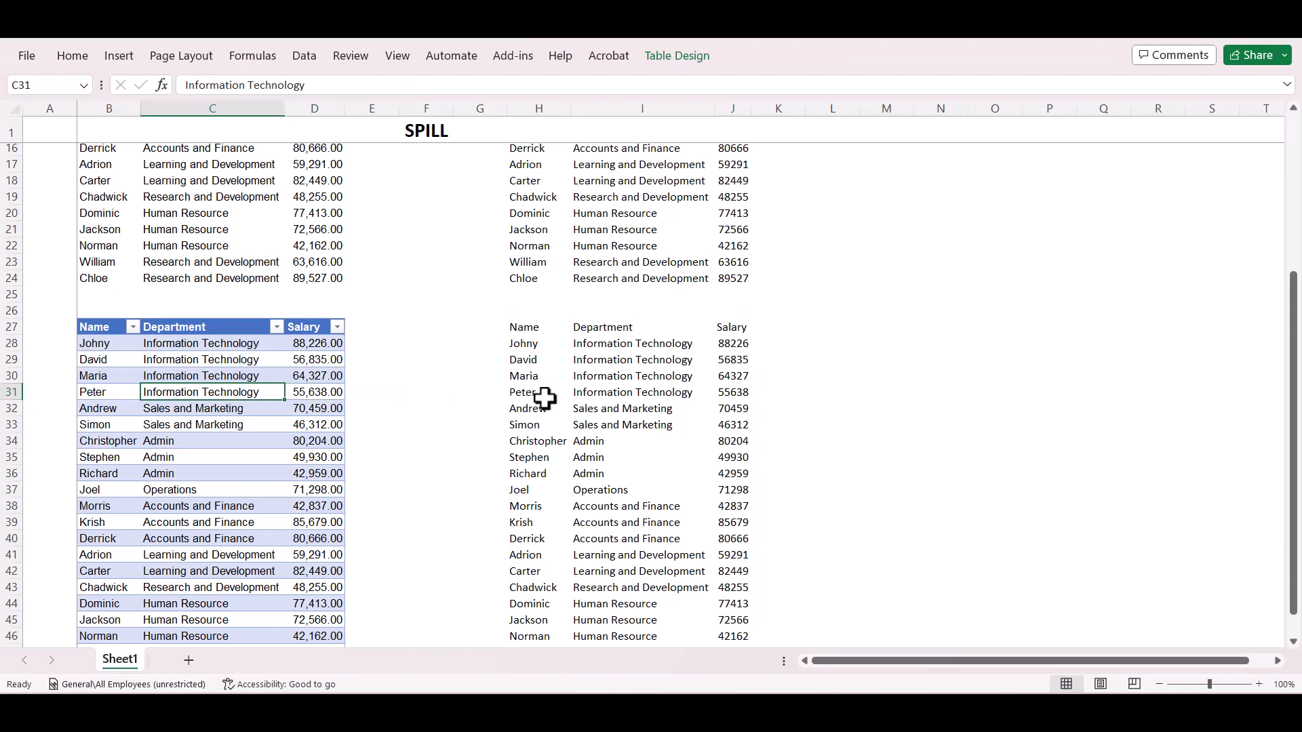
Add an employee to the table in row 49, entering the name in B49, Quality as department and 90000 as salary.
{"action": "scroll", "coordinate": [544, 398], "scroll_direction": "down", "scroll_amount": 6}
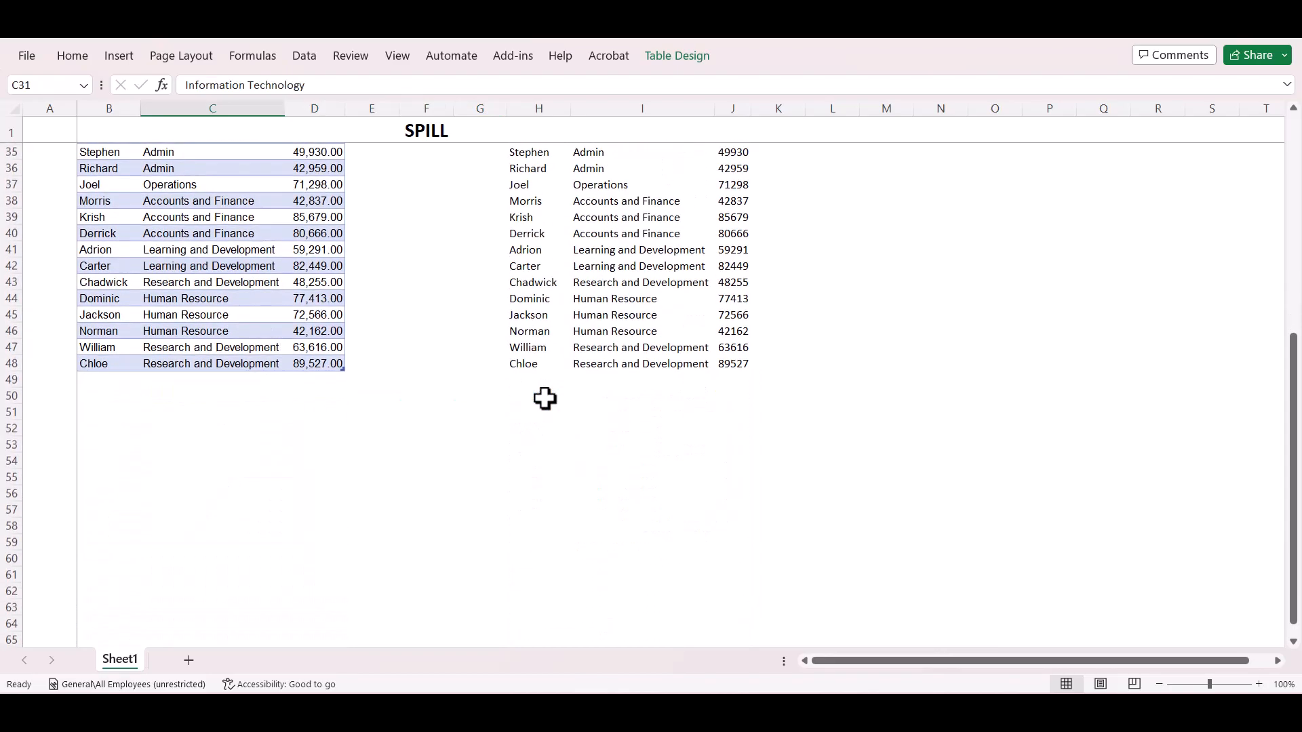
{"action": "left_click", "coordinate": [104, 380]}
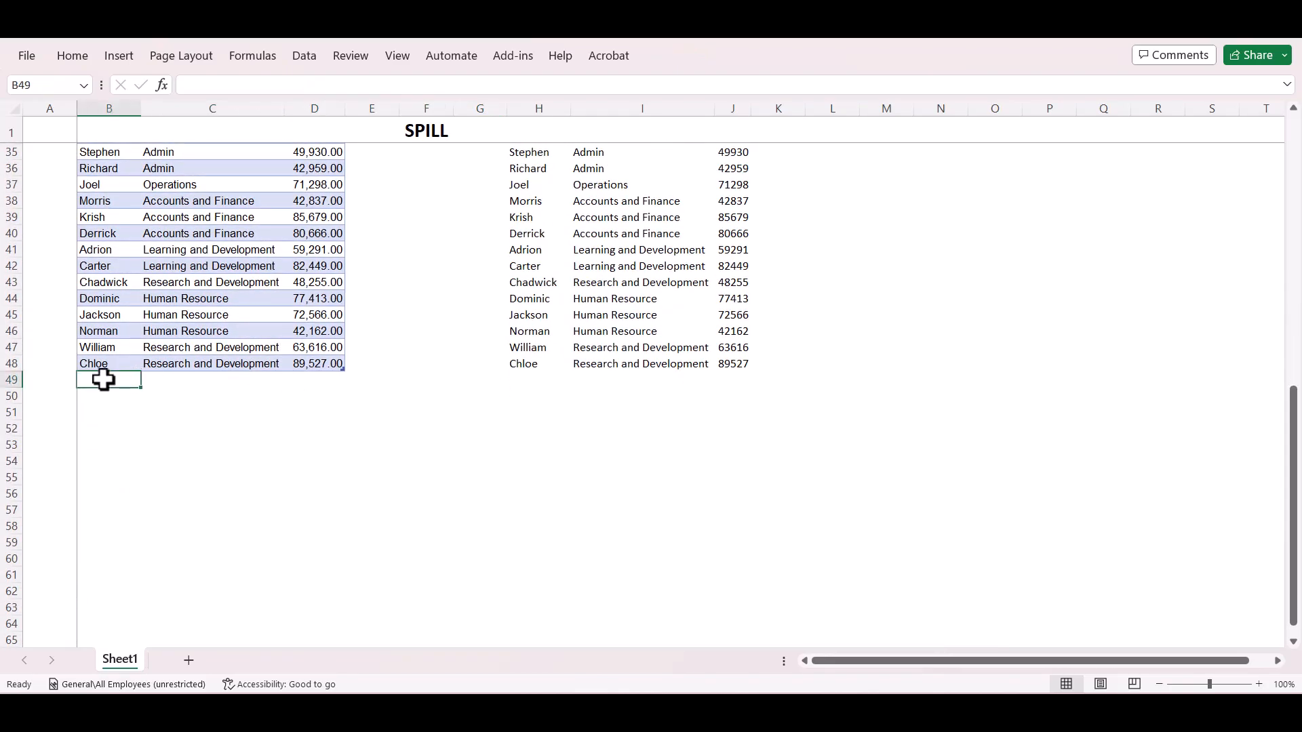
{"action": "type", "text": "C"}
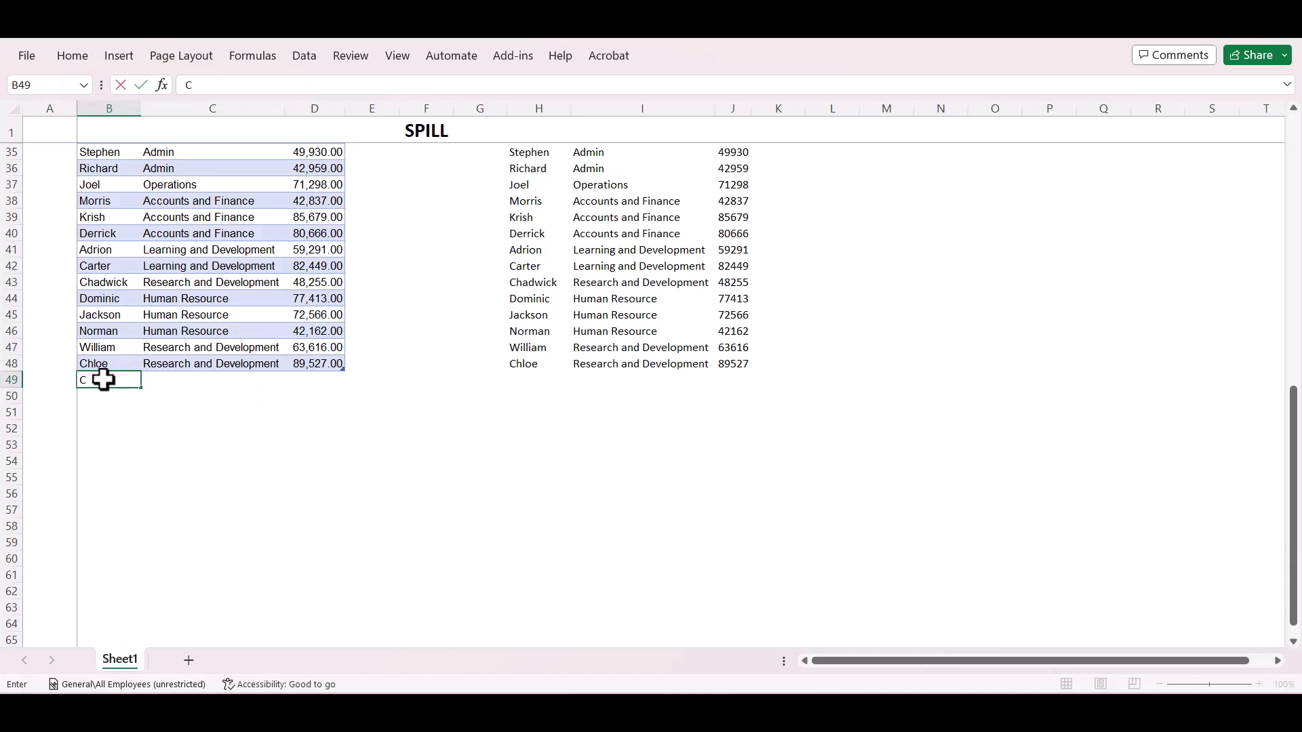
{"action": "type", "text": "harles"}
{"action": "key", "text": "Tab"}
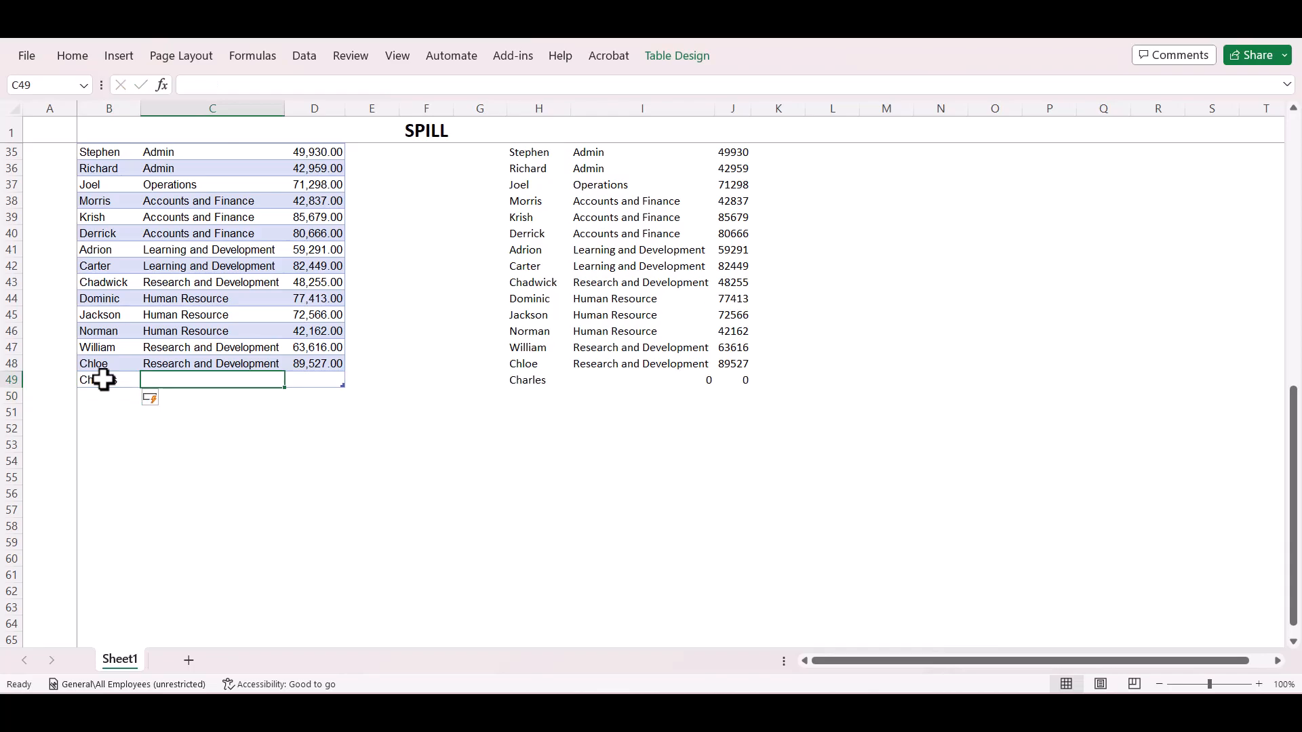
{"action": "type", "text": "Quality"}
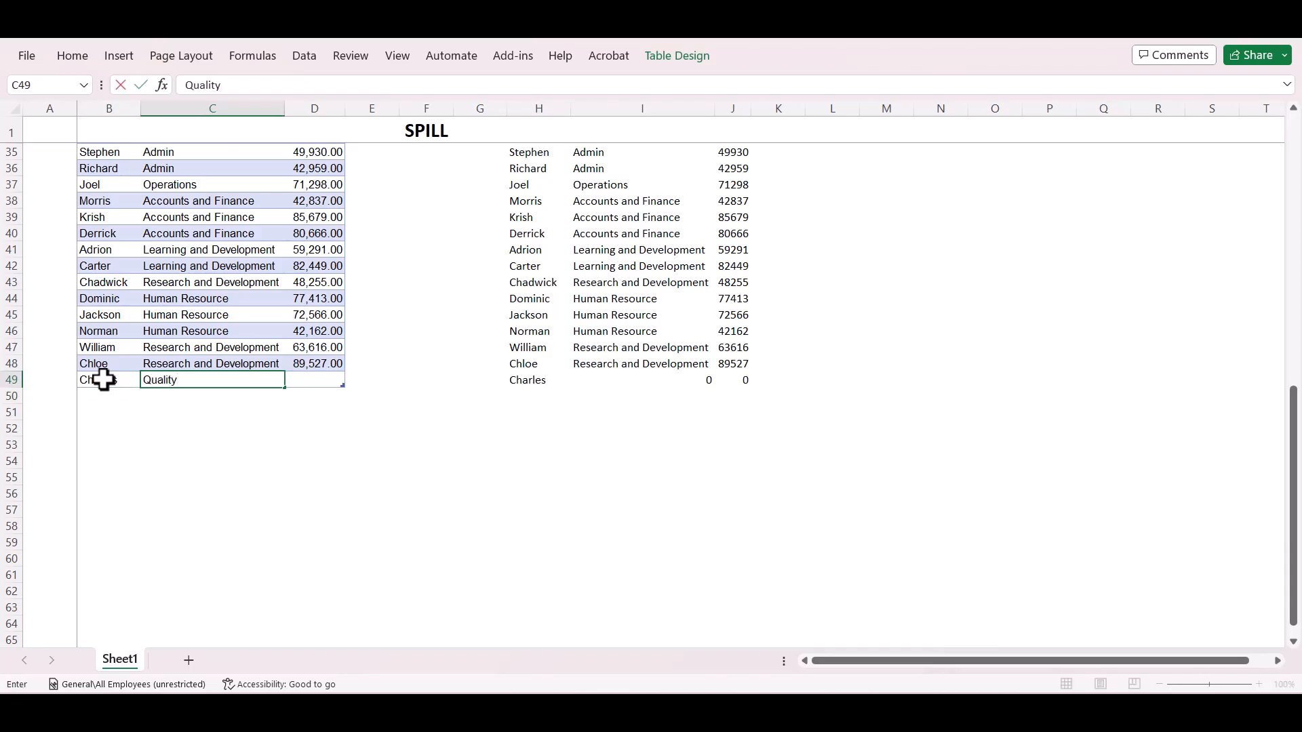
{"action": "key", "text": "Return"}
{"action": "key", "text": "Up"}
{"action": "key", "text": "Right"}
{"action": "type", "text": "90000"}
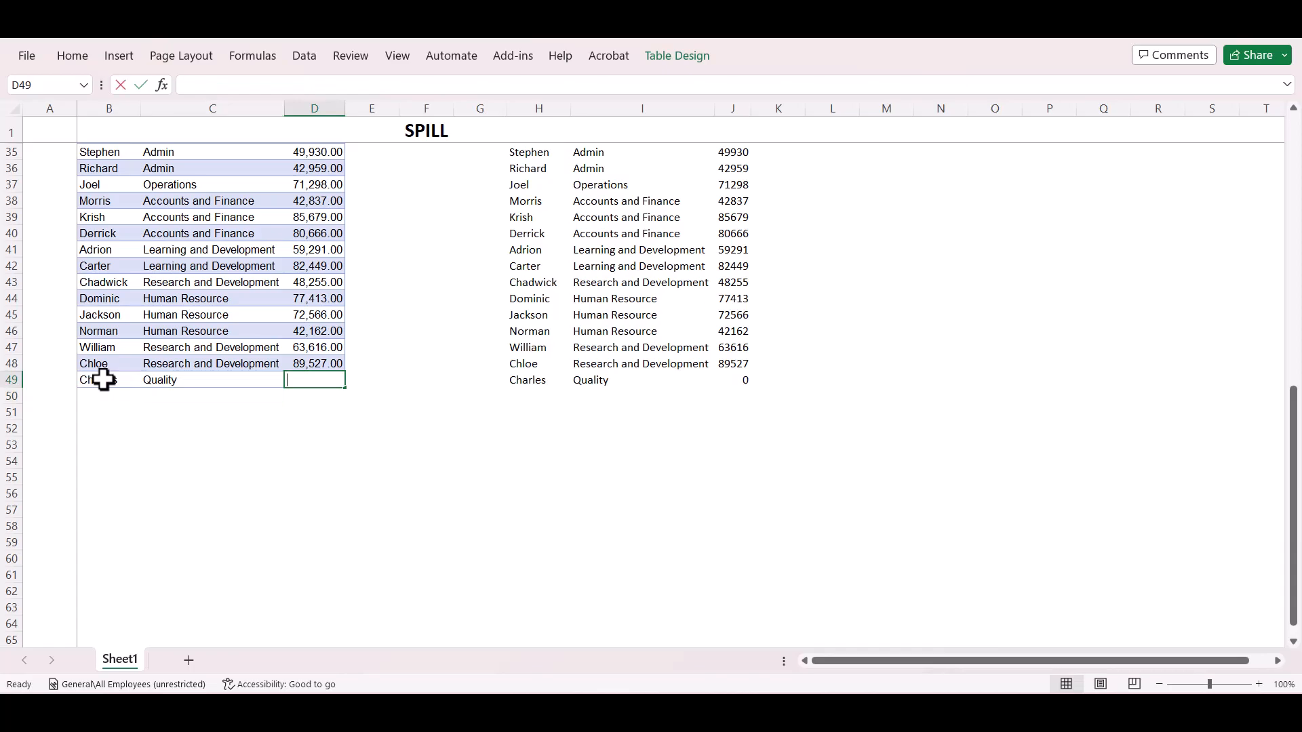
{"action": "key", "text": "Up"}
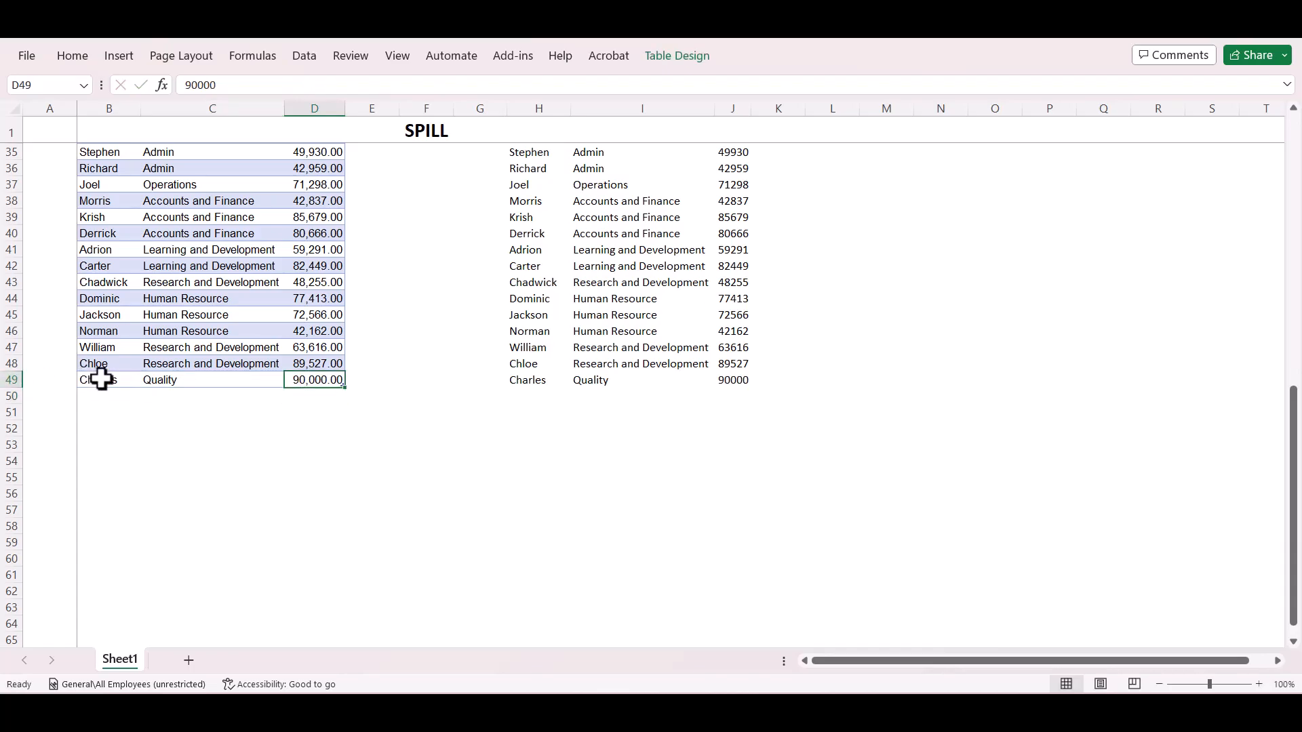
Inspect spilled cell H49 to check how the table-based formula handles the added row.
{"action": "left_click", "coordinate": [537, 381]}
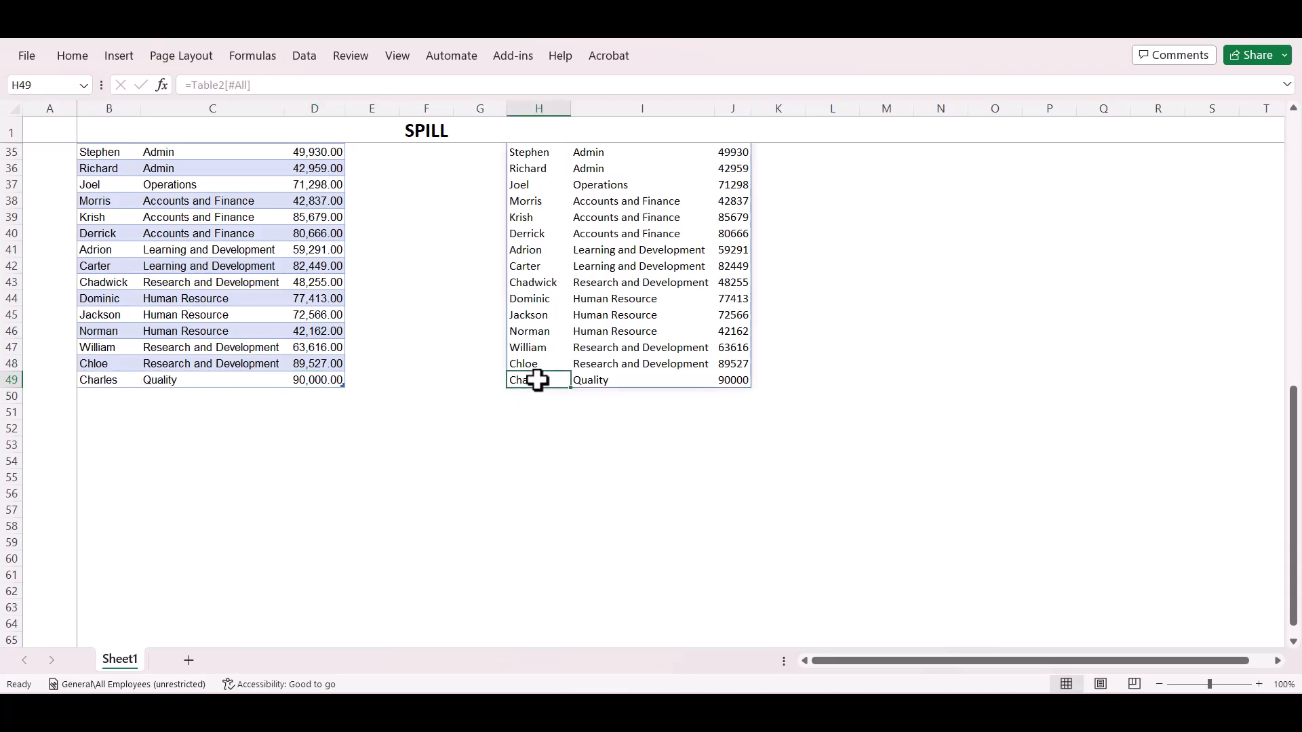
{"action": "scroll", "coordinate": [537, 381], "scroll_direction": "up", "scroll_amount": 11}
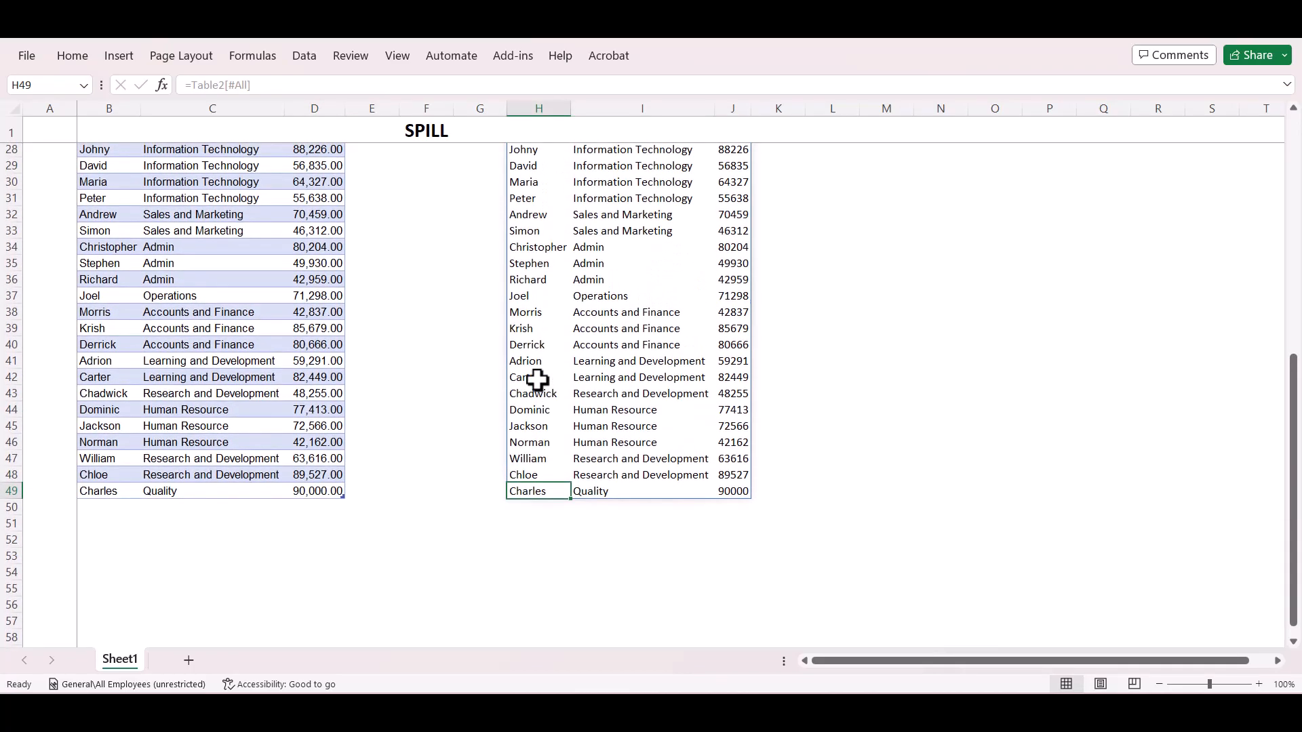
{"action": "scroll", "coordinate": [537, 381], "scroll_direction": "up", "scroll_amount": 1}
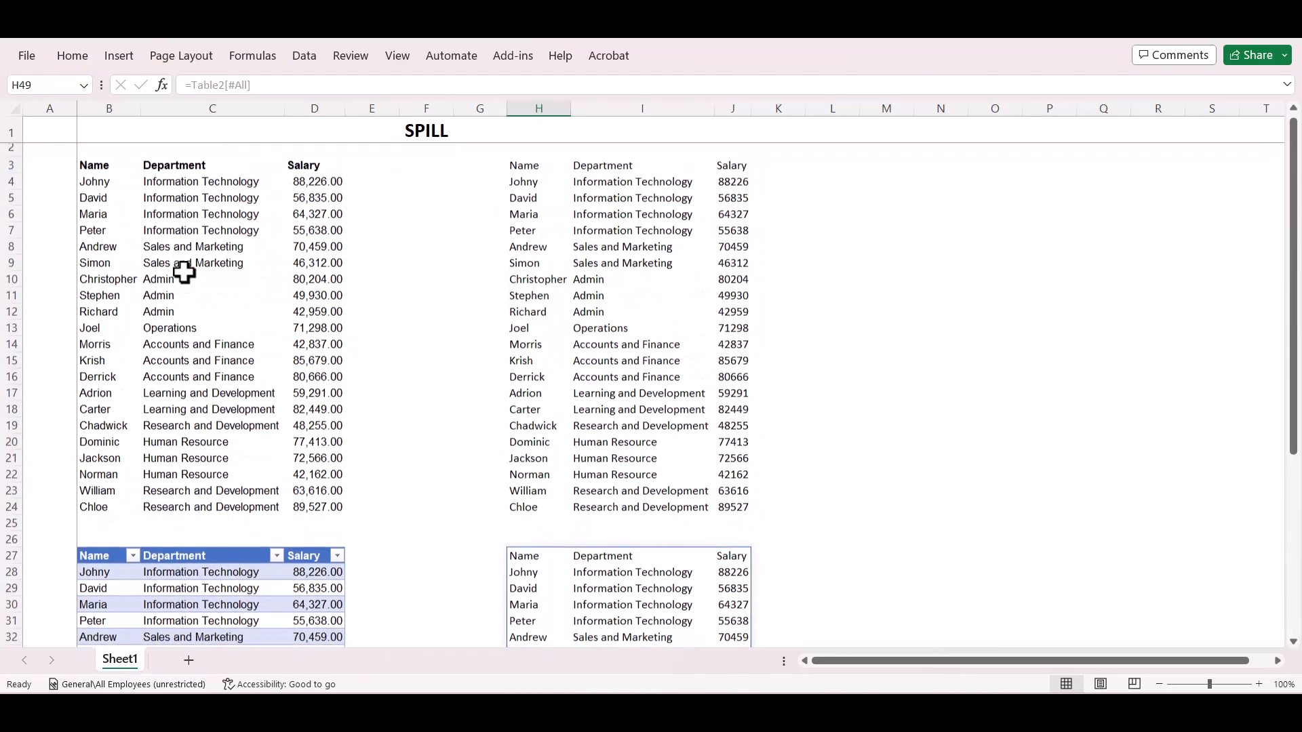
Copy the new employee row B49:D49 at the end of the table.
{"action": "left_click", "coordinate": [94, 521]}
{"action": "key", "text": "ctrl+Down"}
{"action": "key", "text": "ctrl+Down"}
{"action": "key", "text": "ctrl+Down"}
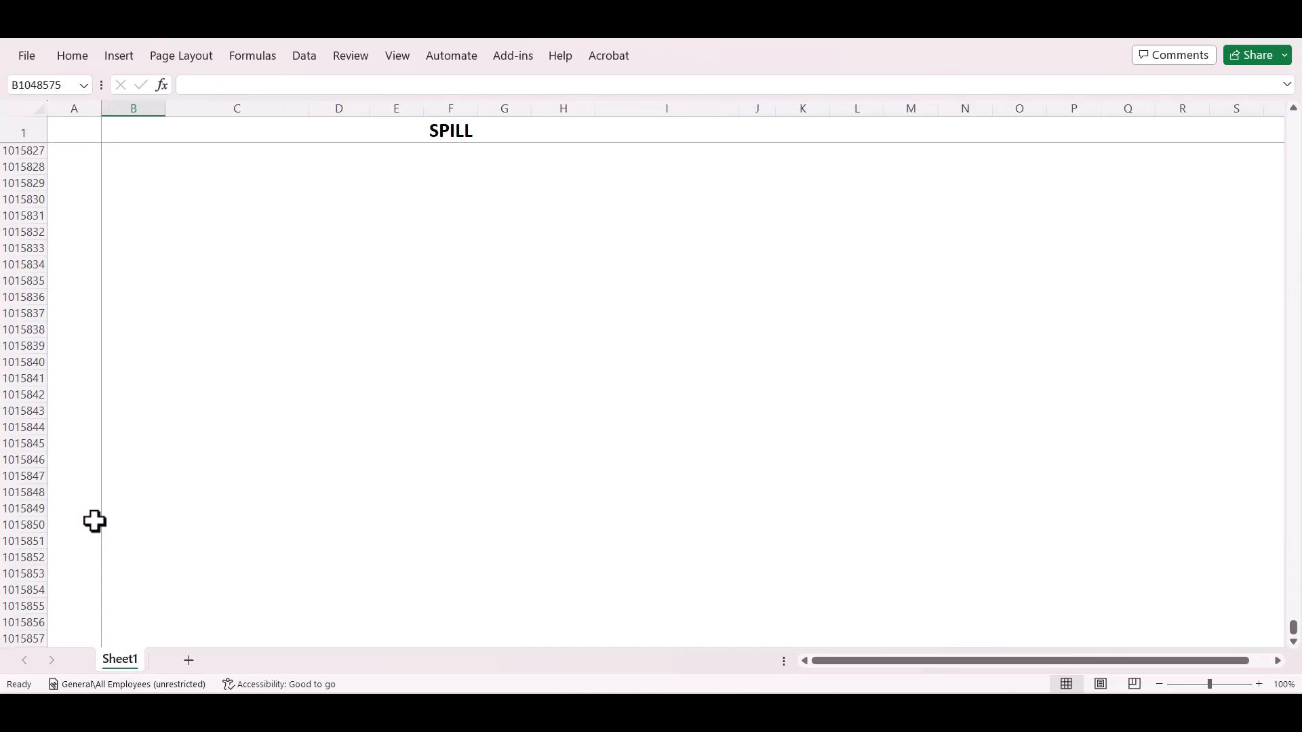
{"action": "key", "text": "ctrl+Up"}
{"action": "key", "text": "ctrl+shift+Right"}
{"action": "key", "text": "ctrl+c"}
Paste the copied employee row at B25, directly below the plain data range.
{"action": "key", "text": "ctrl+Up"}
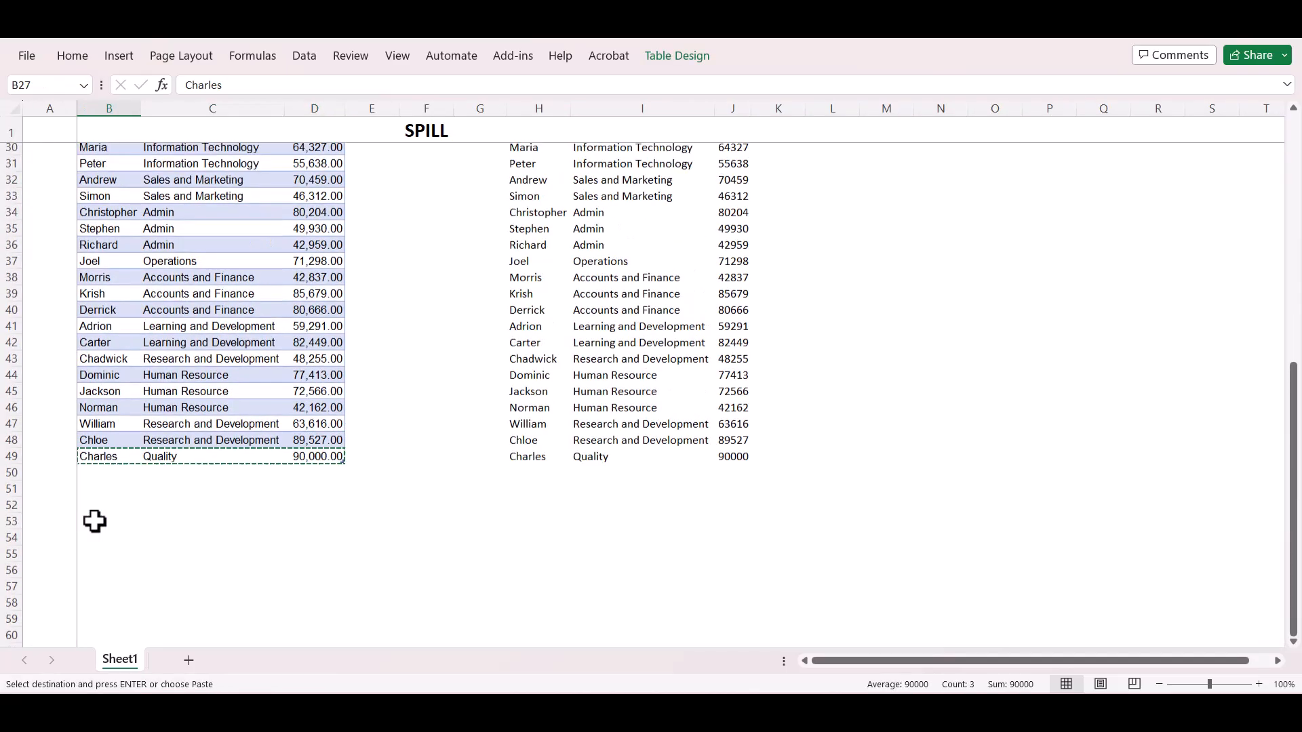
{"action": "key", "text": "ctrl+Up"}
{"action": "key", "text": "Down"}
{"action": "key", "text": "ctrl+v"}
{"action": "key", "text": "Up"}
{"action": "key", "text": "ctrl+Up"}
{"action": "key", "text": "Down"}
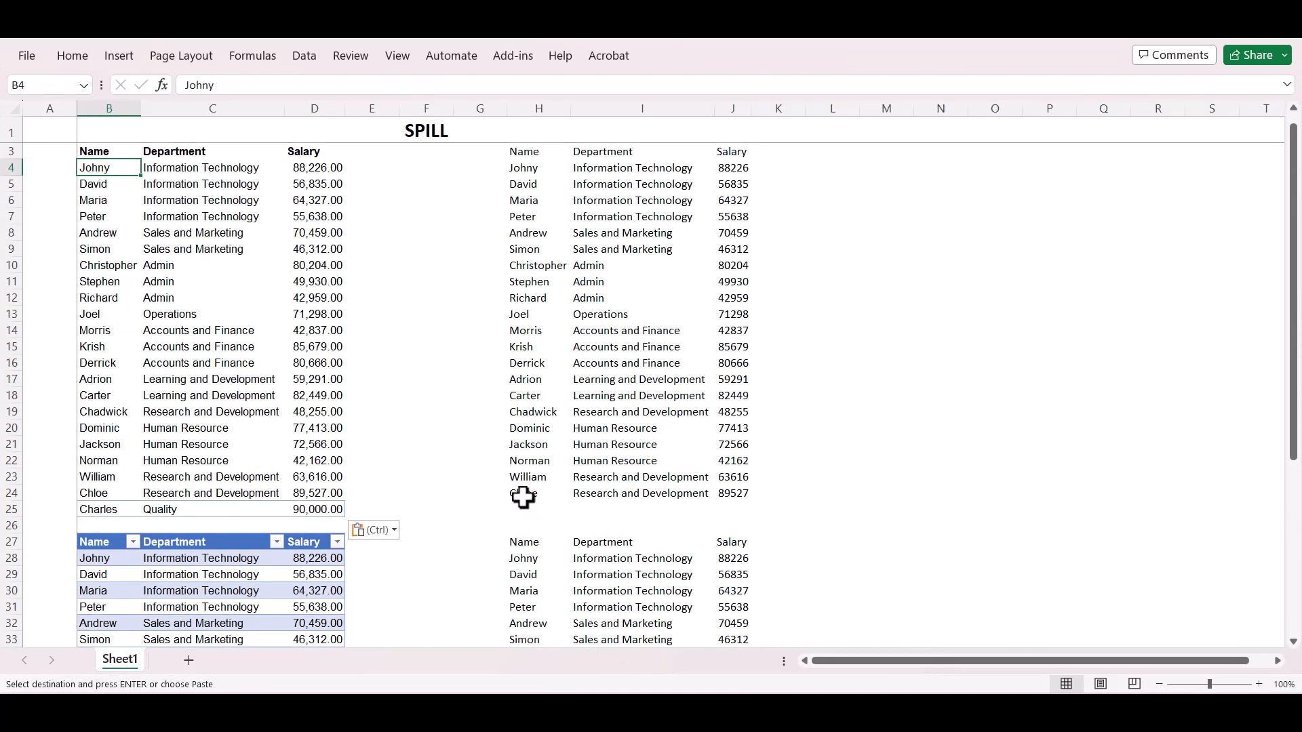
Examine which source cells the H3 spill formula references and compare that with the end of the table-based spill.
{"action": "left_click", "coordinate": [523, 497]}
{"action": "scroll", "coordinate": [522, 497], "scroll_direction": "up", "scroll_amount": 1}
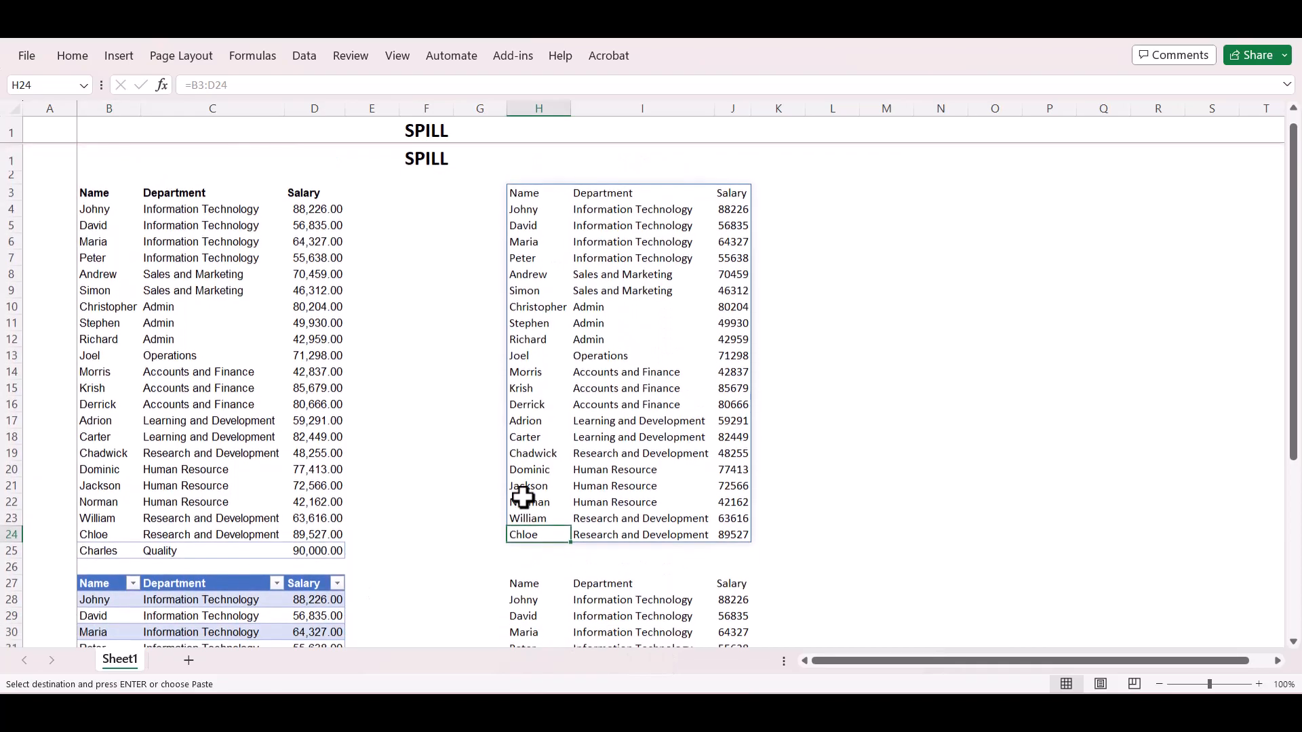
{"action": "left_click", "coordinate": [536, 177]}
{"action": "left_click", "coordinate": [533, 167]}
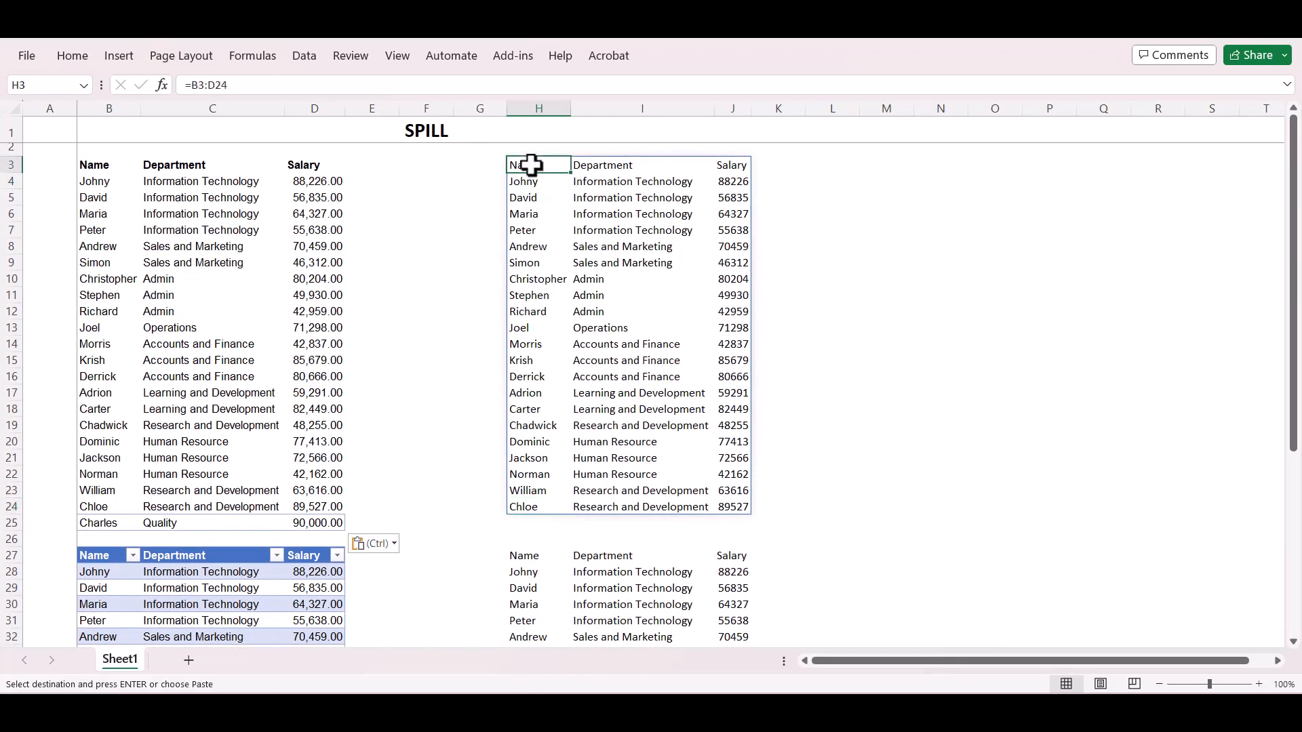
{"action": "left_click", "coordinate": [261, 86]}
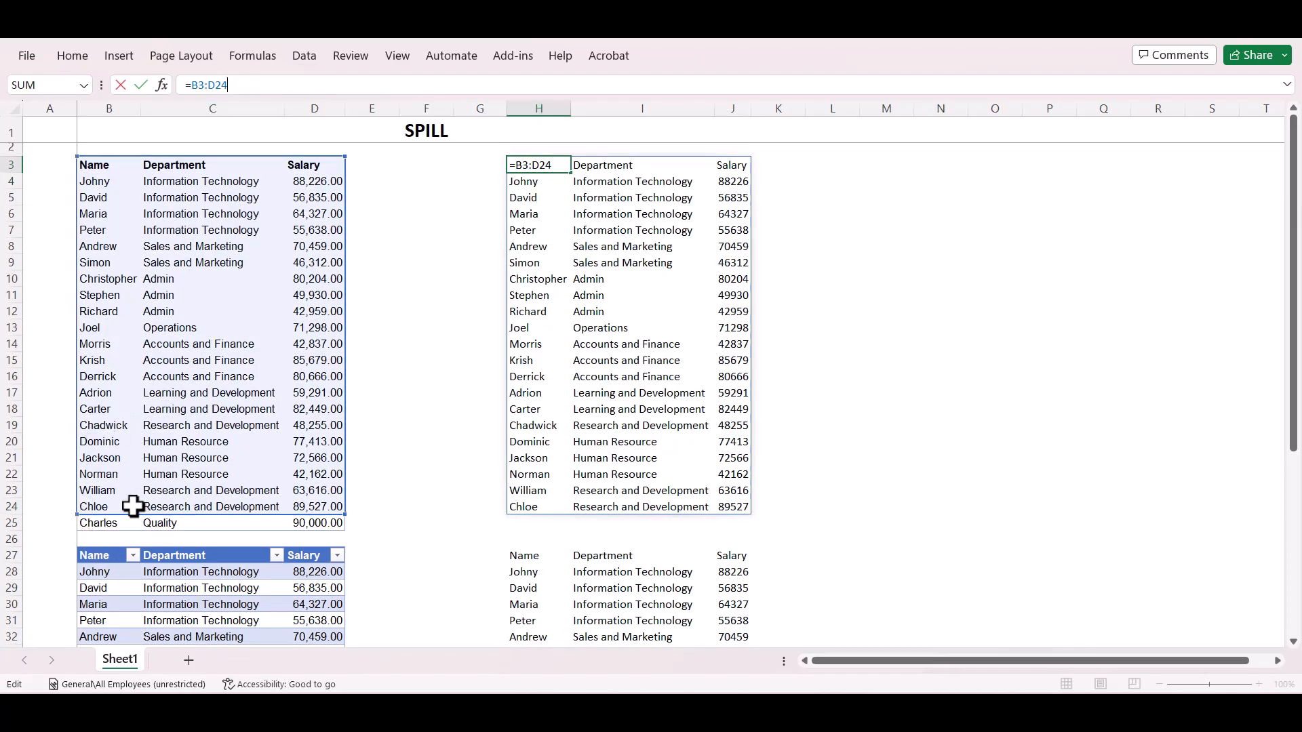
{"action": "key", "text": "Escape"}
{"action": "scroll", "coordinate": [132, 506], "scroll_direction": "down", "scroll_amount": 10}
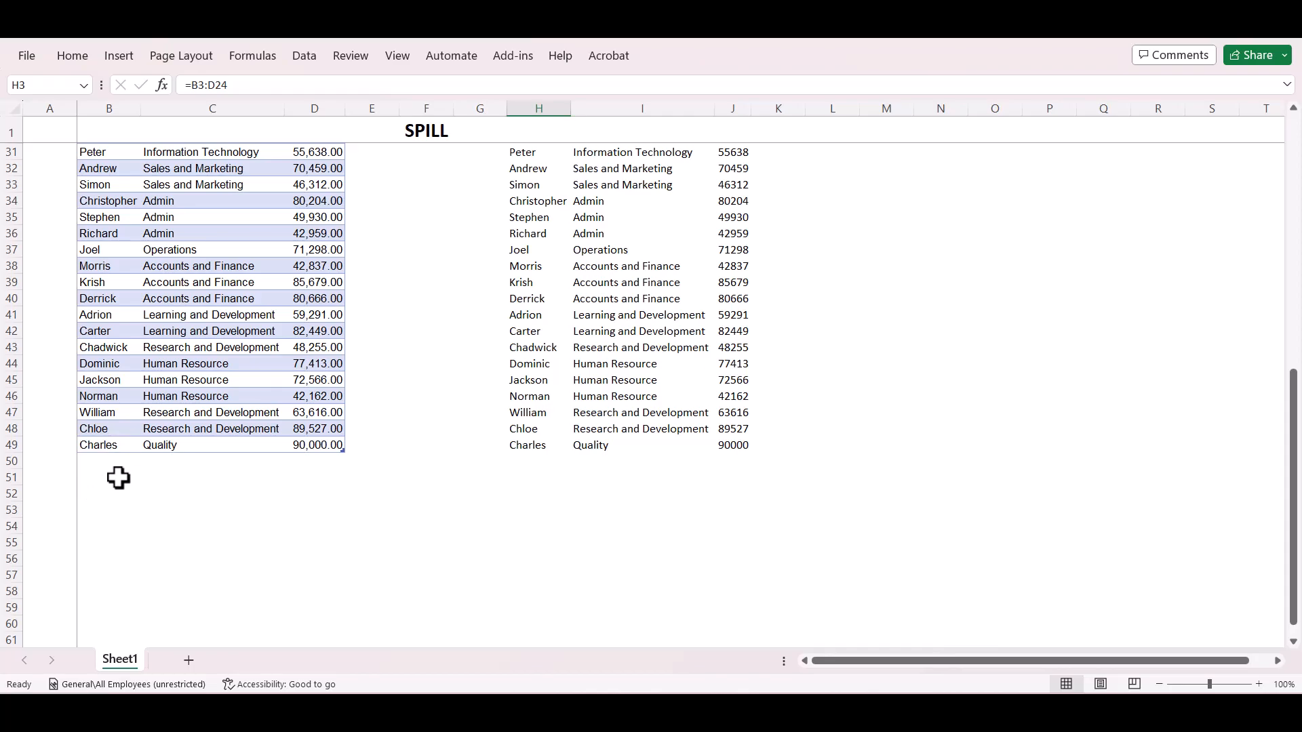
{"action": "scroll", "coordinate": [118, 478], "scroll_direction": "up", "scroll_amount": 9}
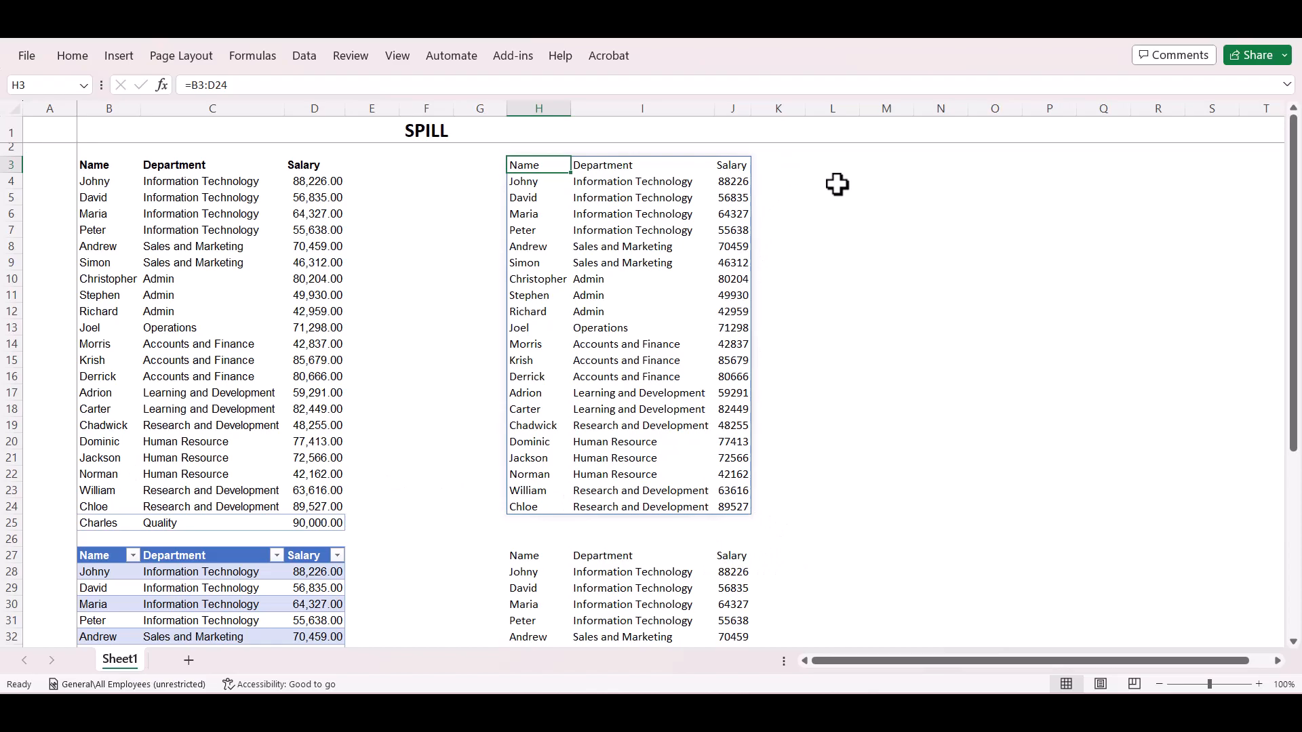
Enter the spill reference formula =H3# in L3.
{"action": "left_click", "coordinate": [838, 160]}
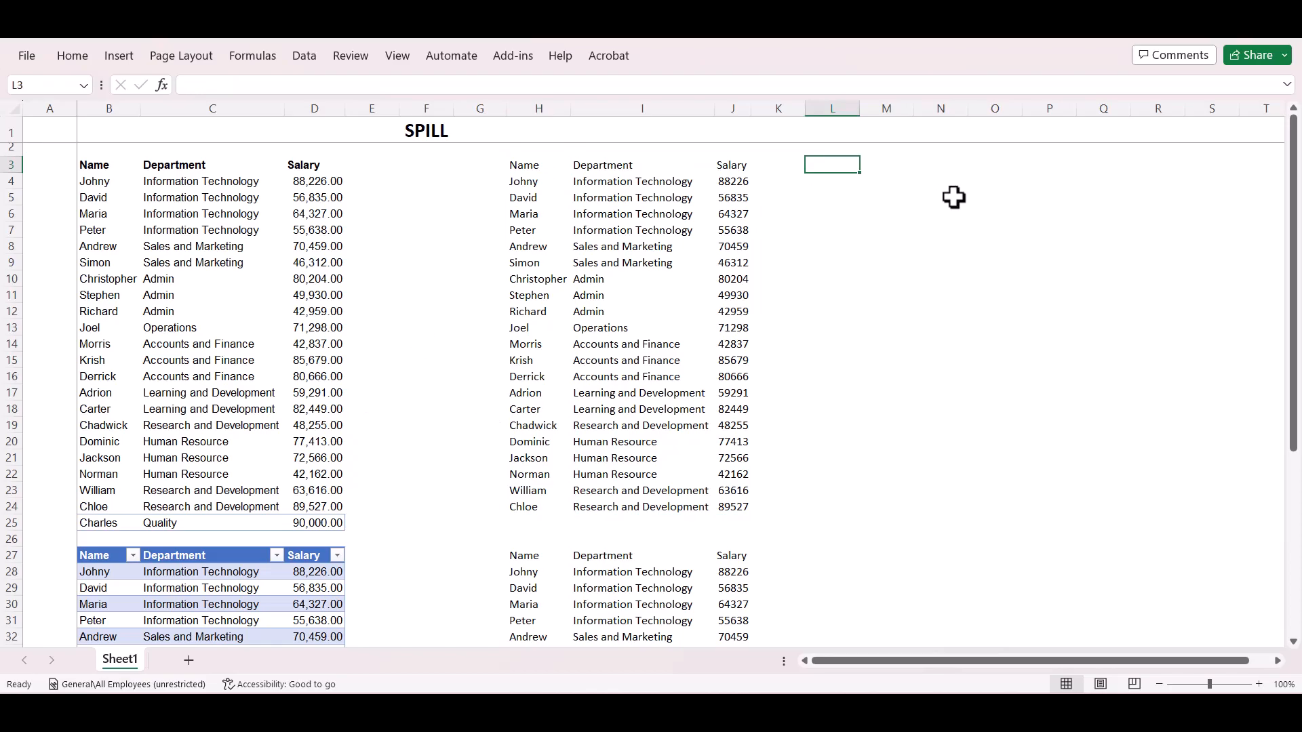
{"action": "type", "text": "="}
{"action": "key", "text": "Left"}
{"action": "key", "text": "Left"}
{"action": "key", "text": "Left"}
{"action": "key", "text": "Left"}
{"action": "key", "text": "Left"}
{"action": "key", "text": "Right"}
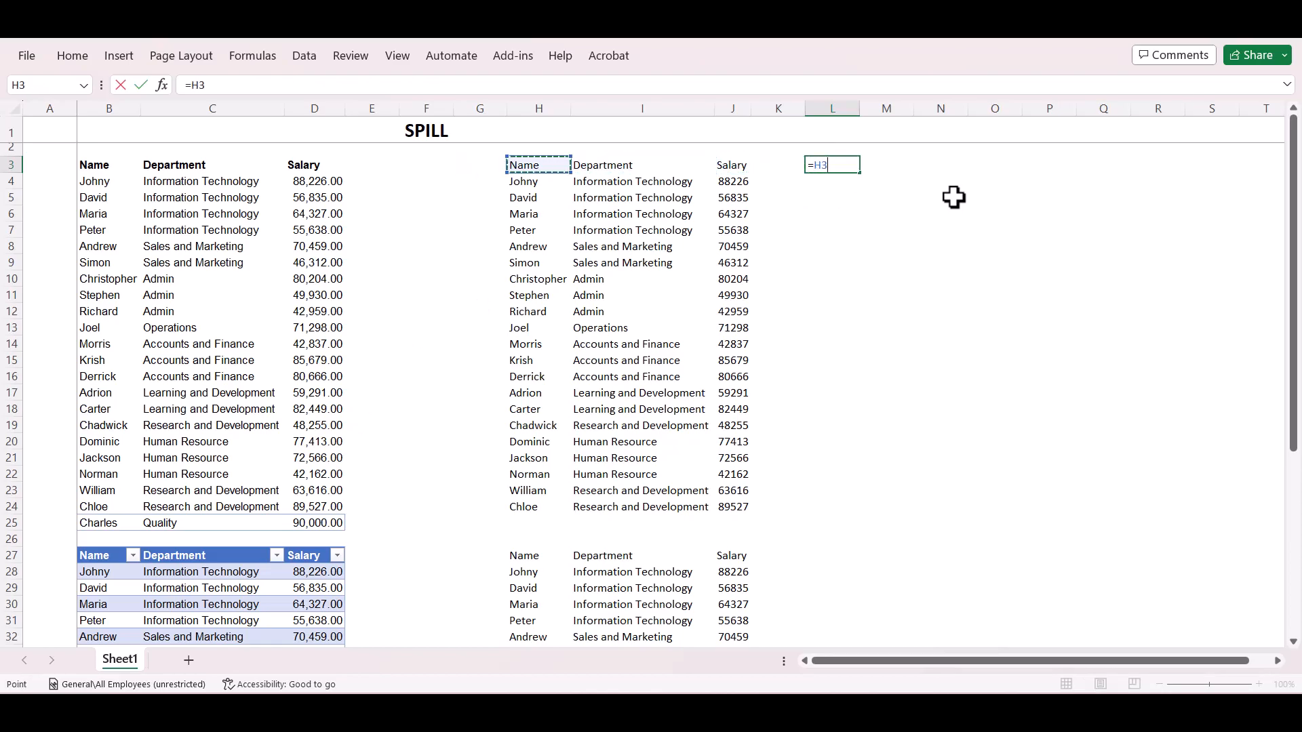
{"action": "type", "text": "#"}
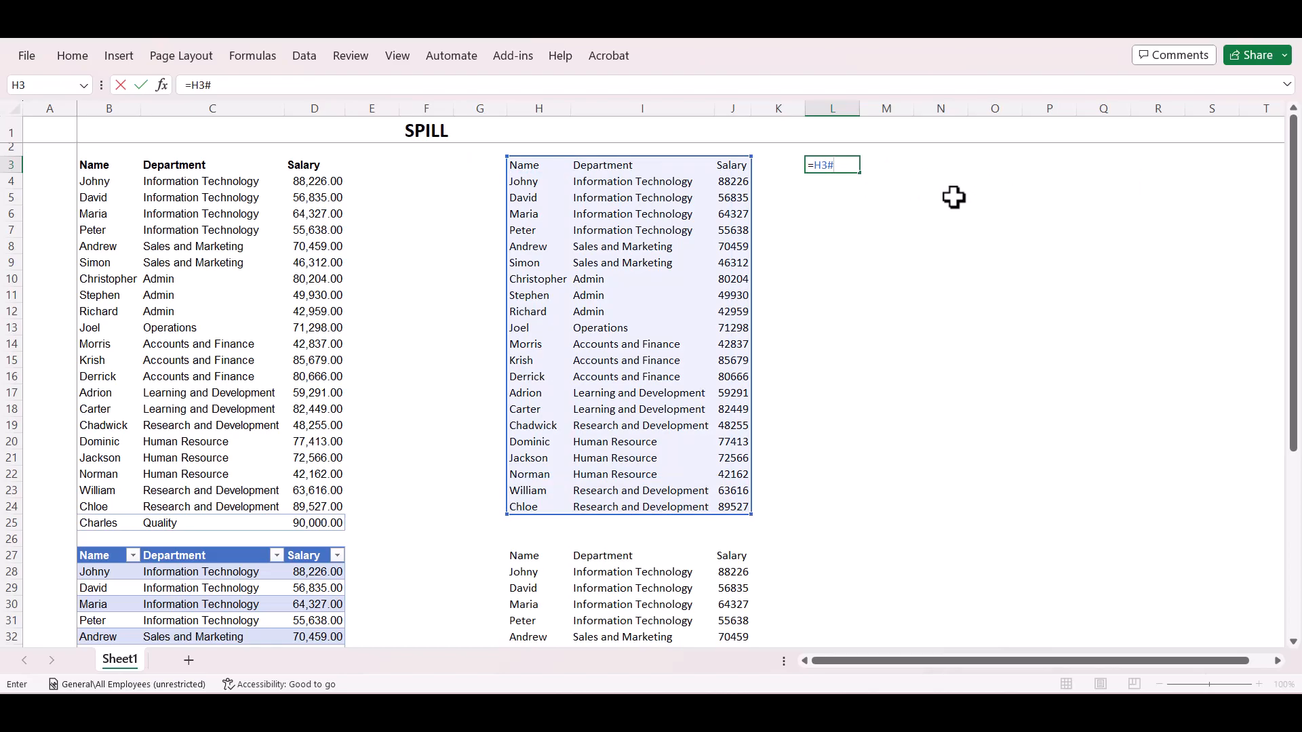
{"action": "key", "text": "Return"}
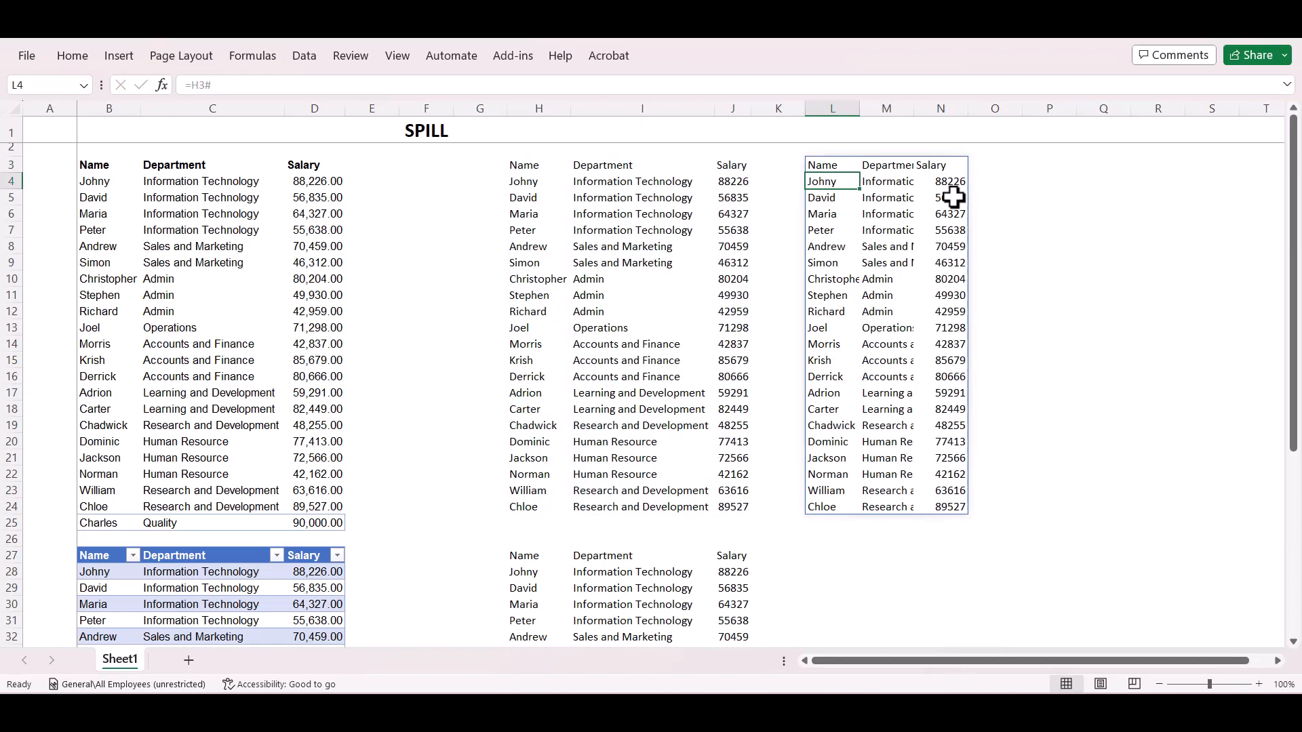
Enter the spill reference formula =H27# in L27.
{"action": "key", "text": "ctrl+Down"}
{"action": "key", "text": "Down"}
{"action": "key", "text": "Down"}
{"action": "key", "text": "Down"}
{"action": "type", "text": "="}
{"action": "key", "text": "Left"}
{"action": "key", "text": "Left"}
{"action": "key", "text": "Left"}
{"action": "key", "text": "Left"}
{"action": "key", "text": "Left"}
{"action": "key", "text": "Right"}
{"action": "type", "text": "#"}
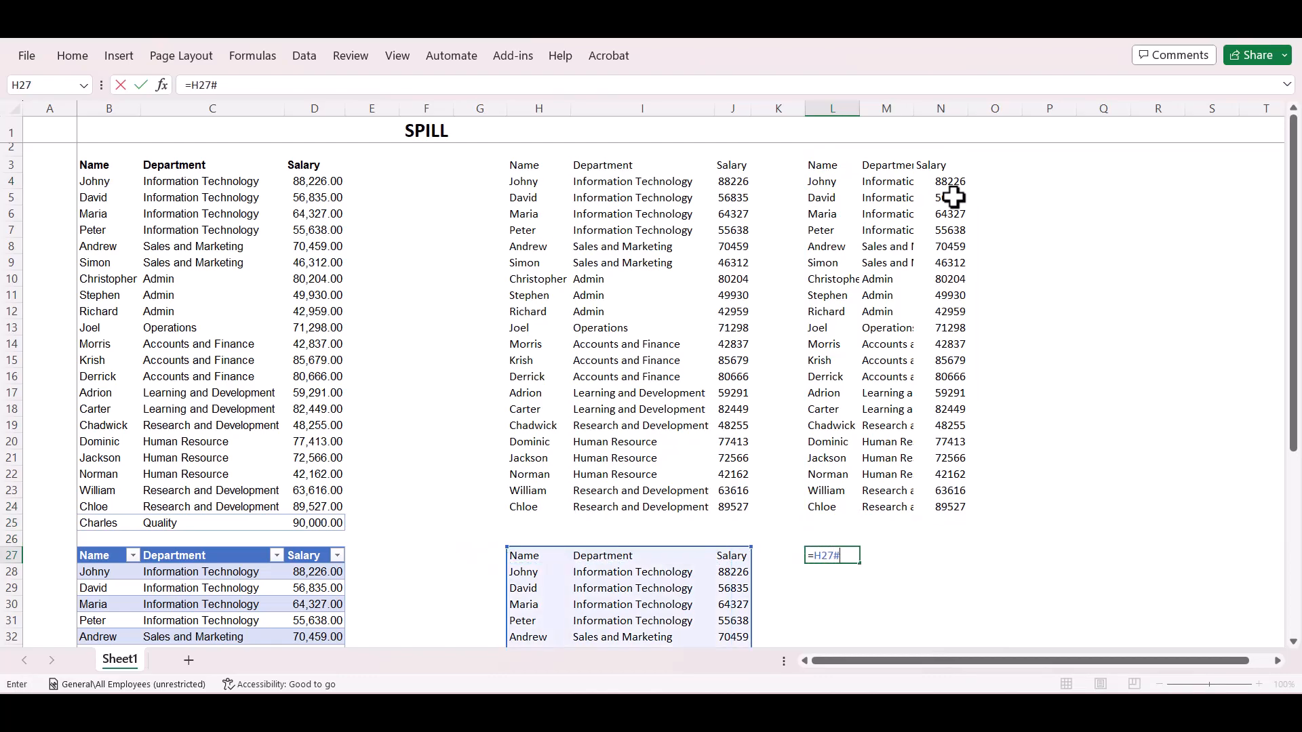
{"action": "key", "text": "Return"}
{"action": "key", "text": "Up"}
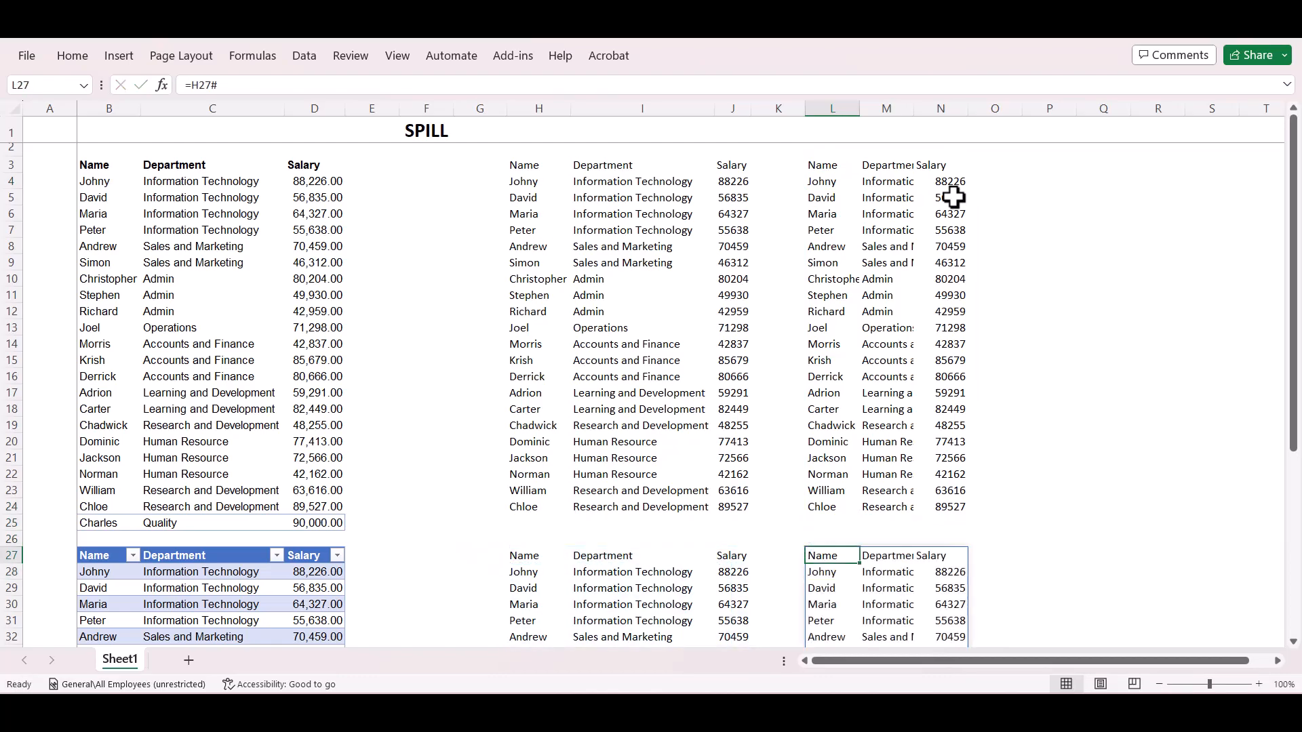
Compare the two spilled ranges in columns L to N with their source data down to the last rows.
{"action": "scroll", "coordinate": [953, 197], "scroll_direction": "down", "scroll_amount": 8}
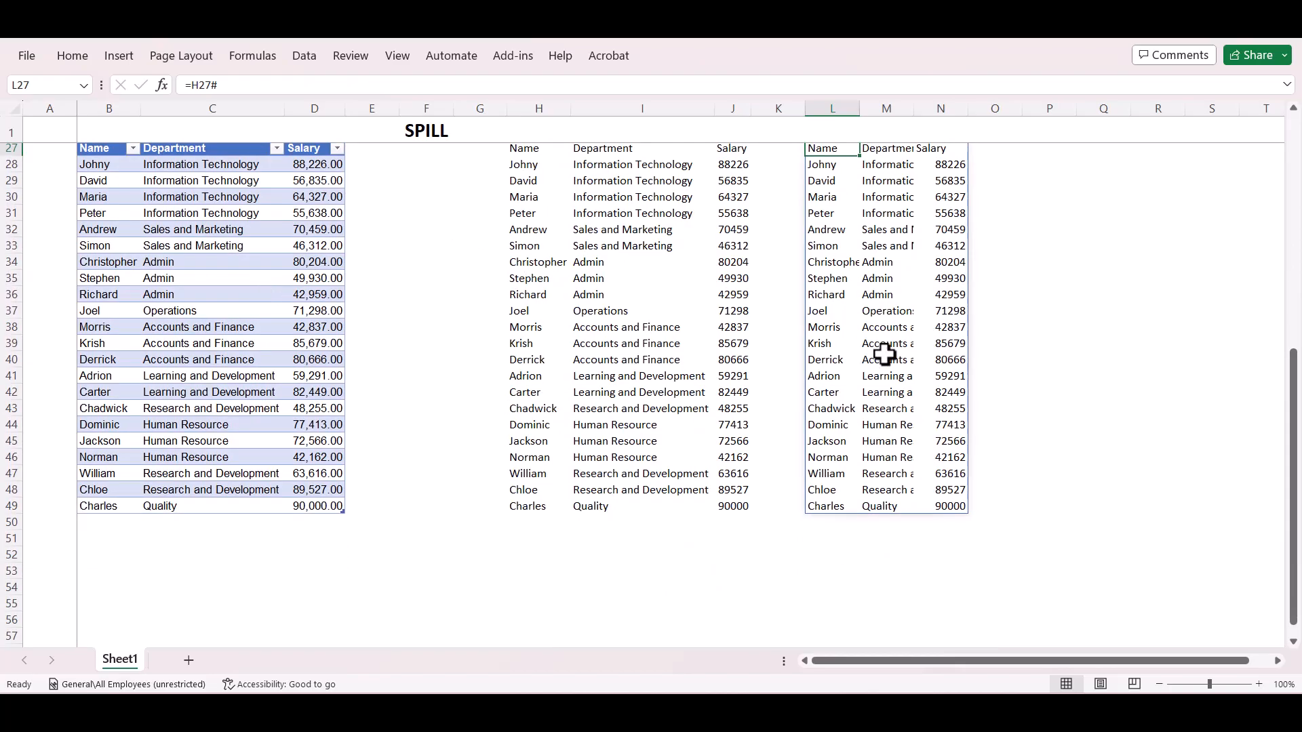
{"action": "scroll", "coordinate": [885, 354], "scroll_direction": "up", "scroll_amount": 7}
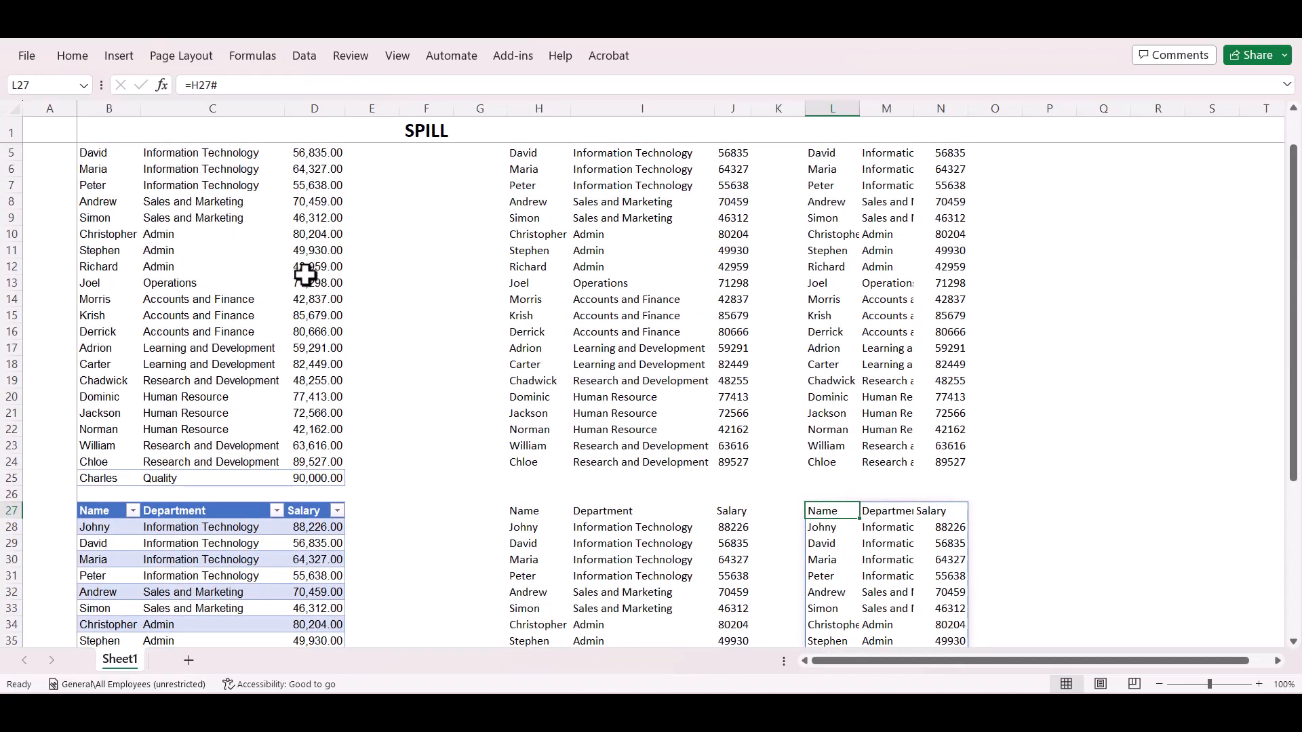
{"action": "scroll", "coordinate": [305, 274], "scroll_direction": "down", "scroll_amount": 5}
{"action": "scroll", "coordinate": [305, 275], "scroll_direction": "up", "scroll_amount": 7}
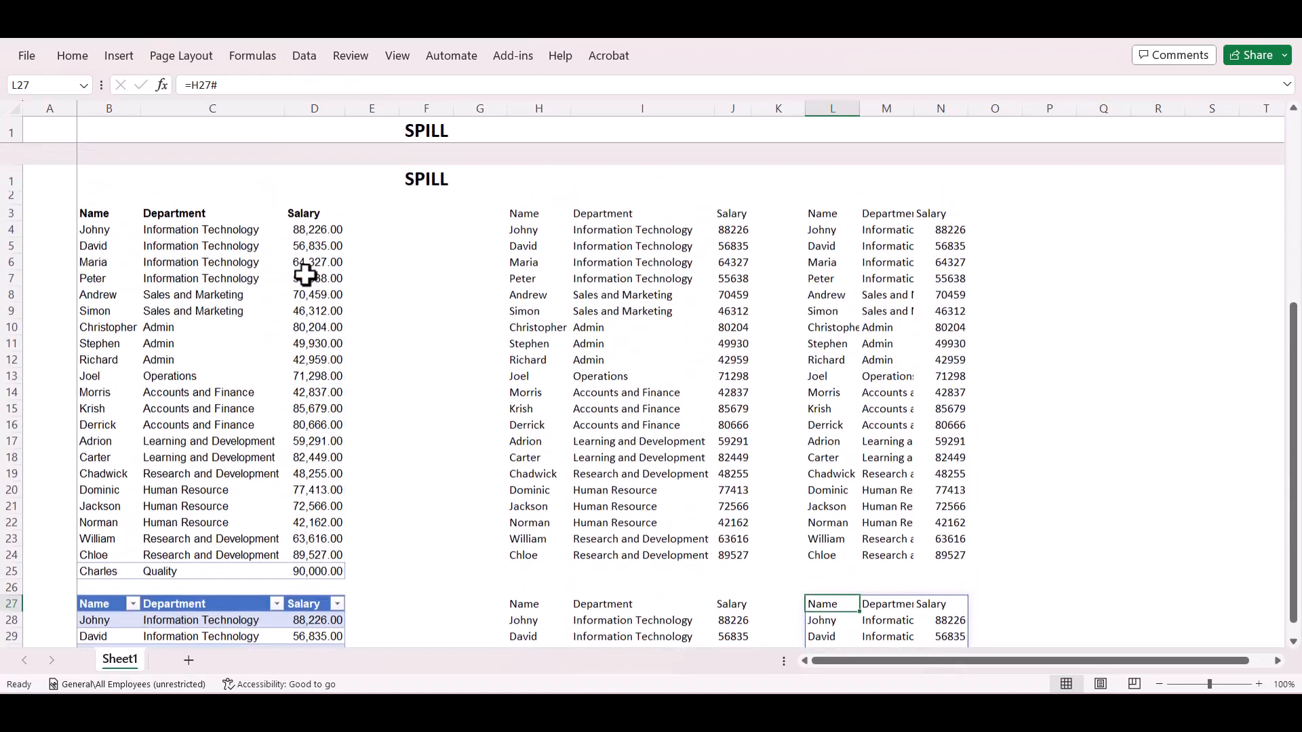